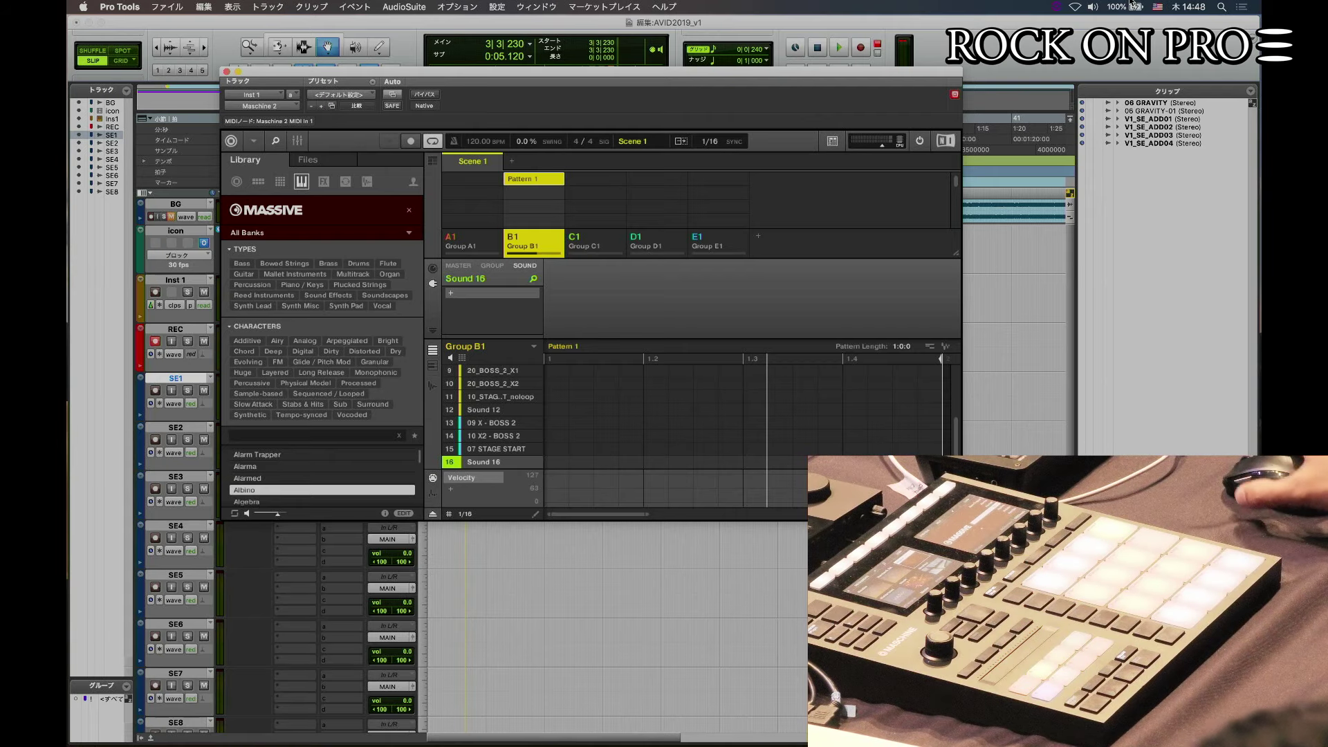
Close the Maschine 2 plug-in window and record a sound take on the REC track starting near the Location 1 marker.
click(227, 71)
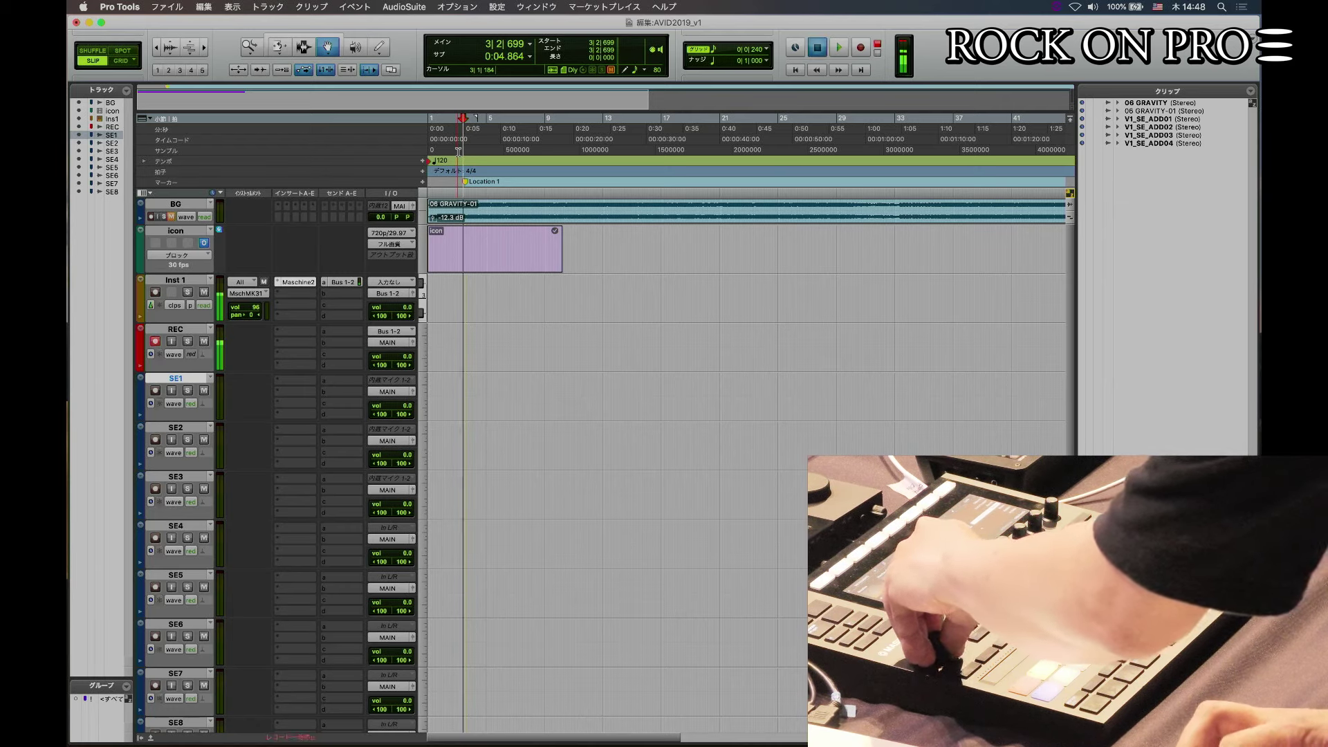
key(super+space)
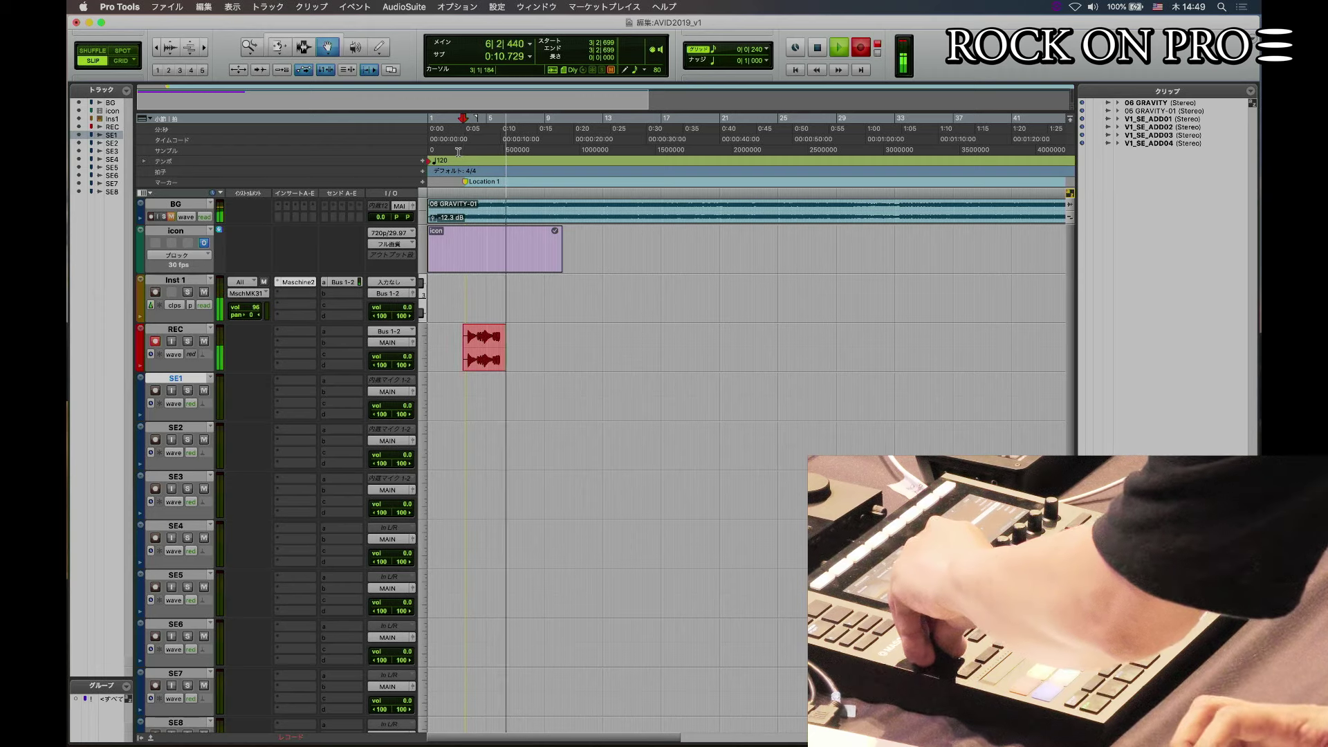
key(space)
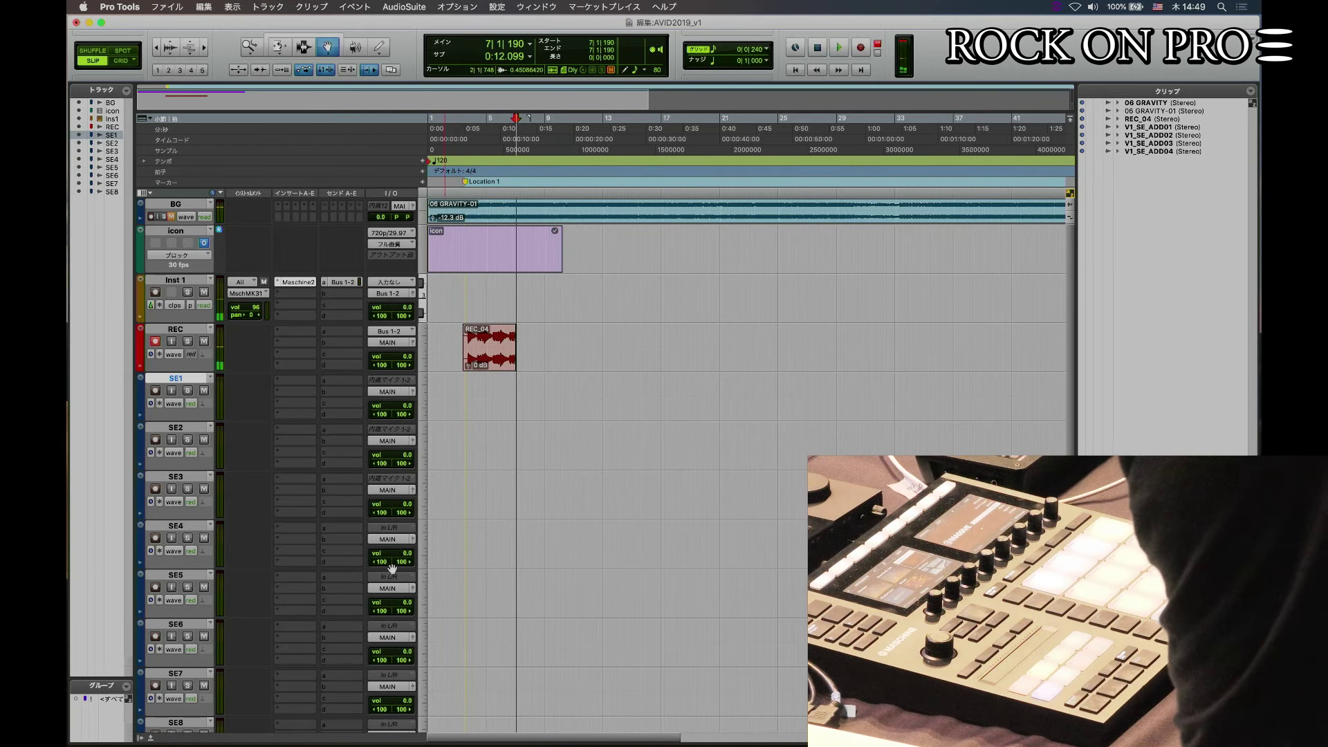
Play back the new take from near the Location 1 marker and remove its clip from the REC track.
click(467, 143)
key(space)
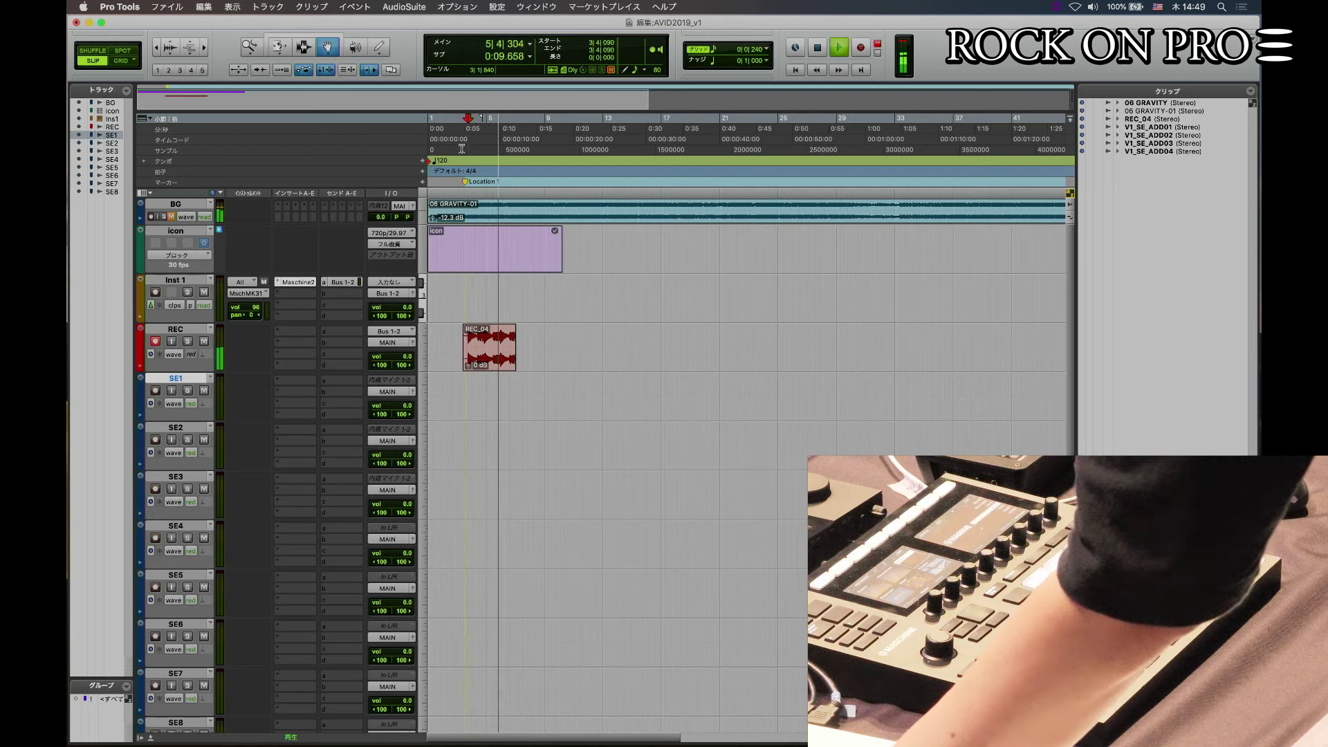
key(space)
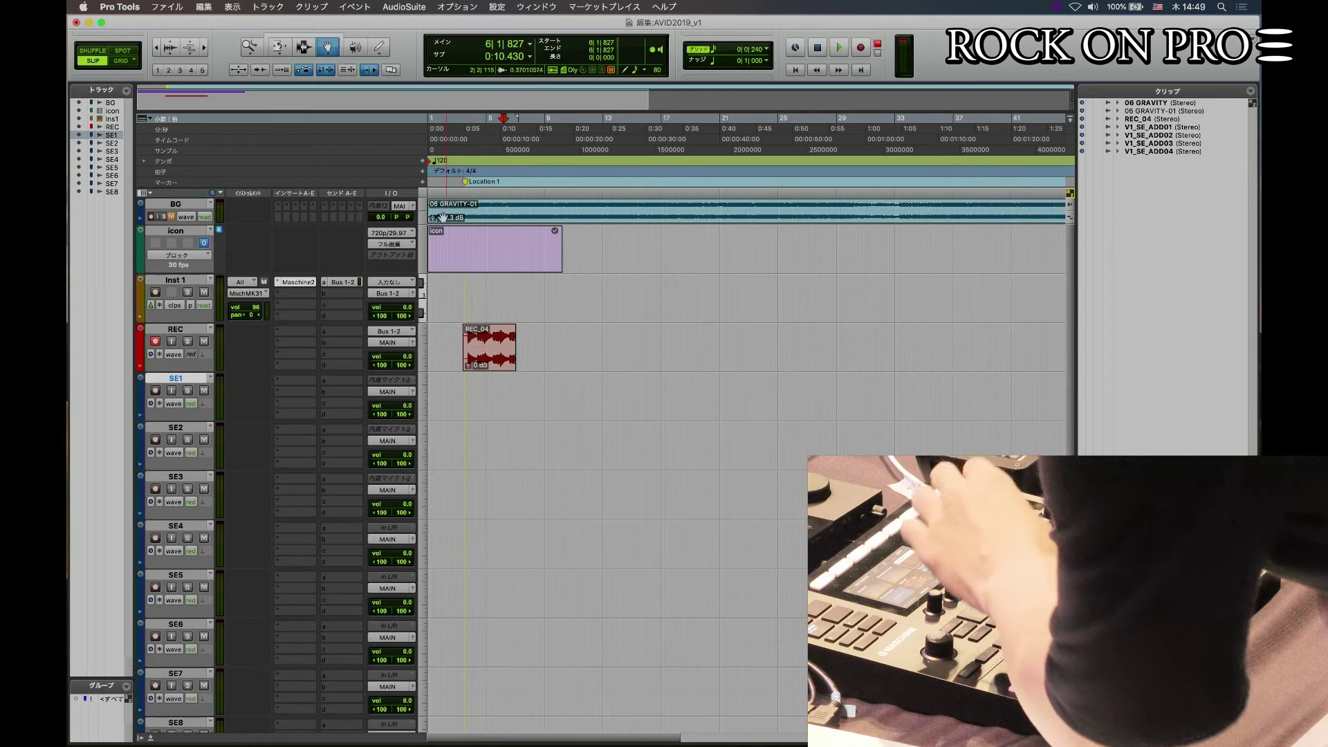
click(482, 363)
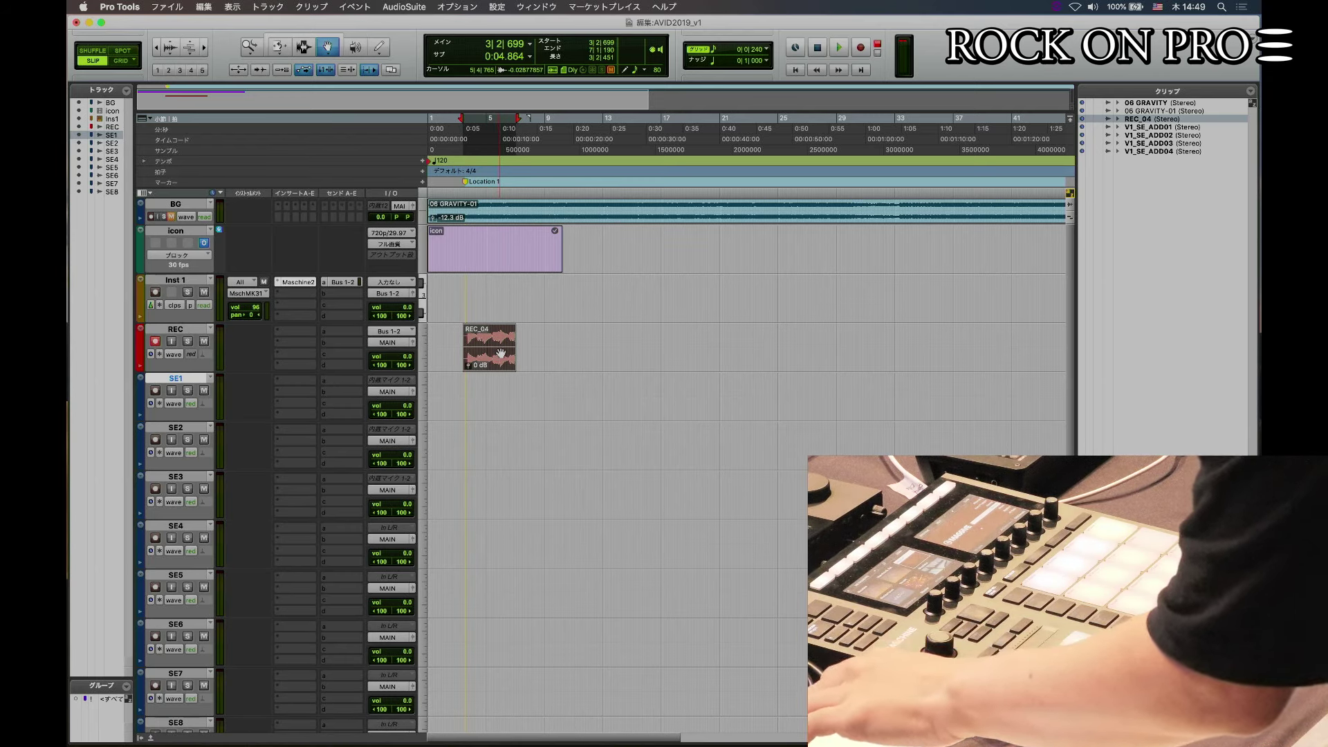
key(super+z)
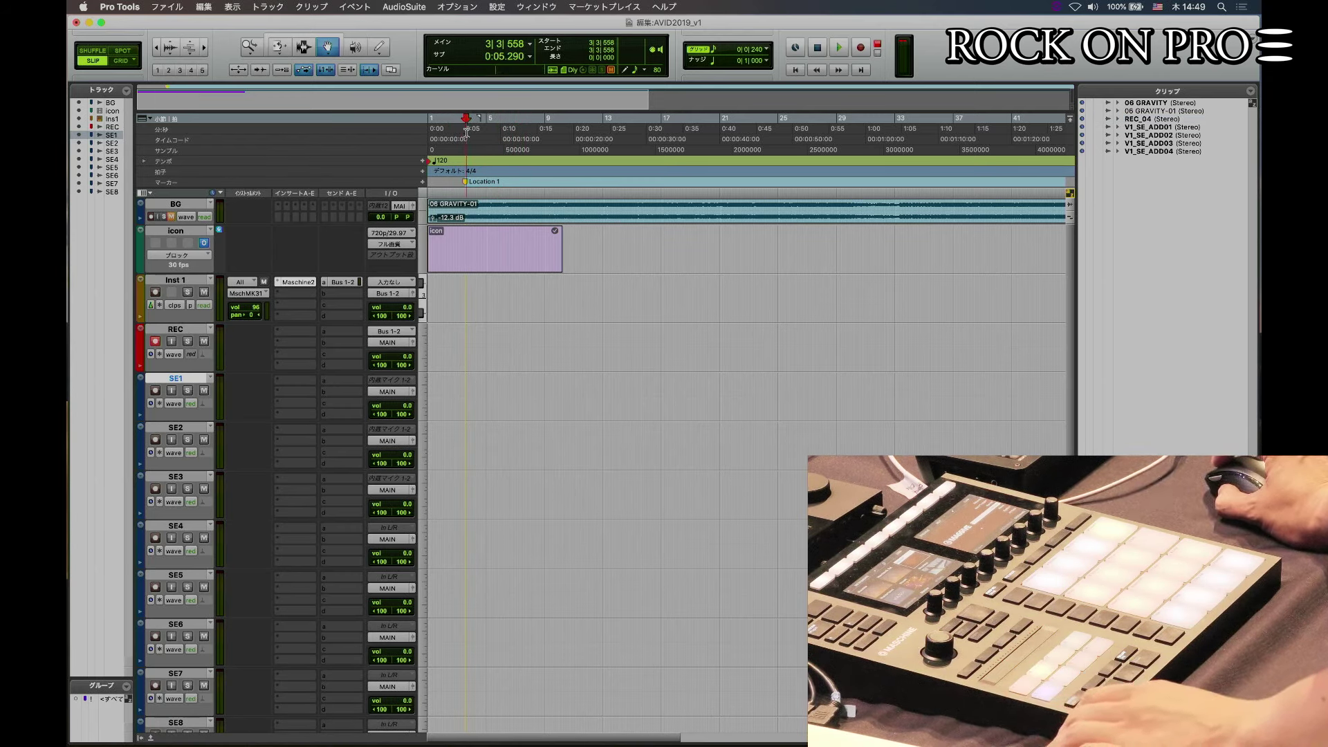
Place the playhead near the Location 1 marker, set the video window to Actual Size and position it below the timeline rulers.
click(466, 132)
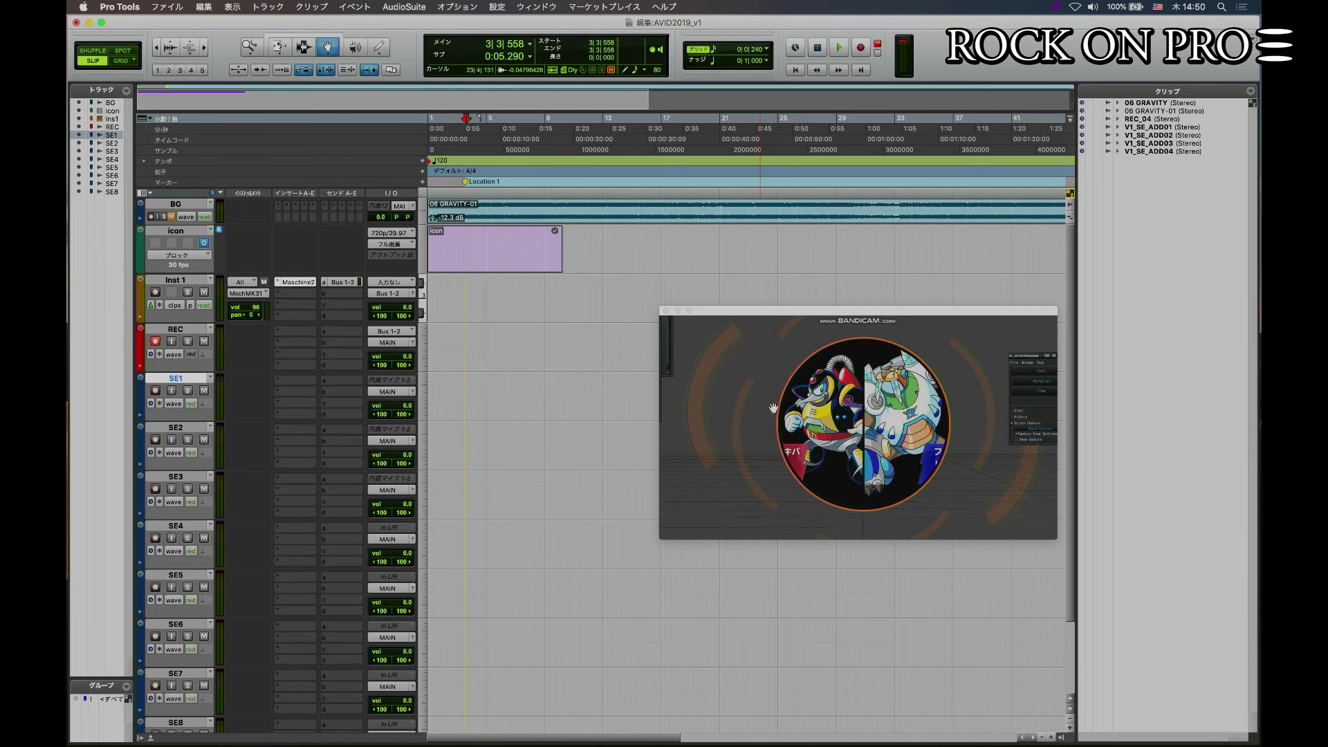
right_click(782, 407)
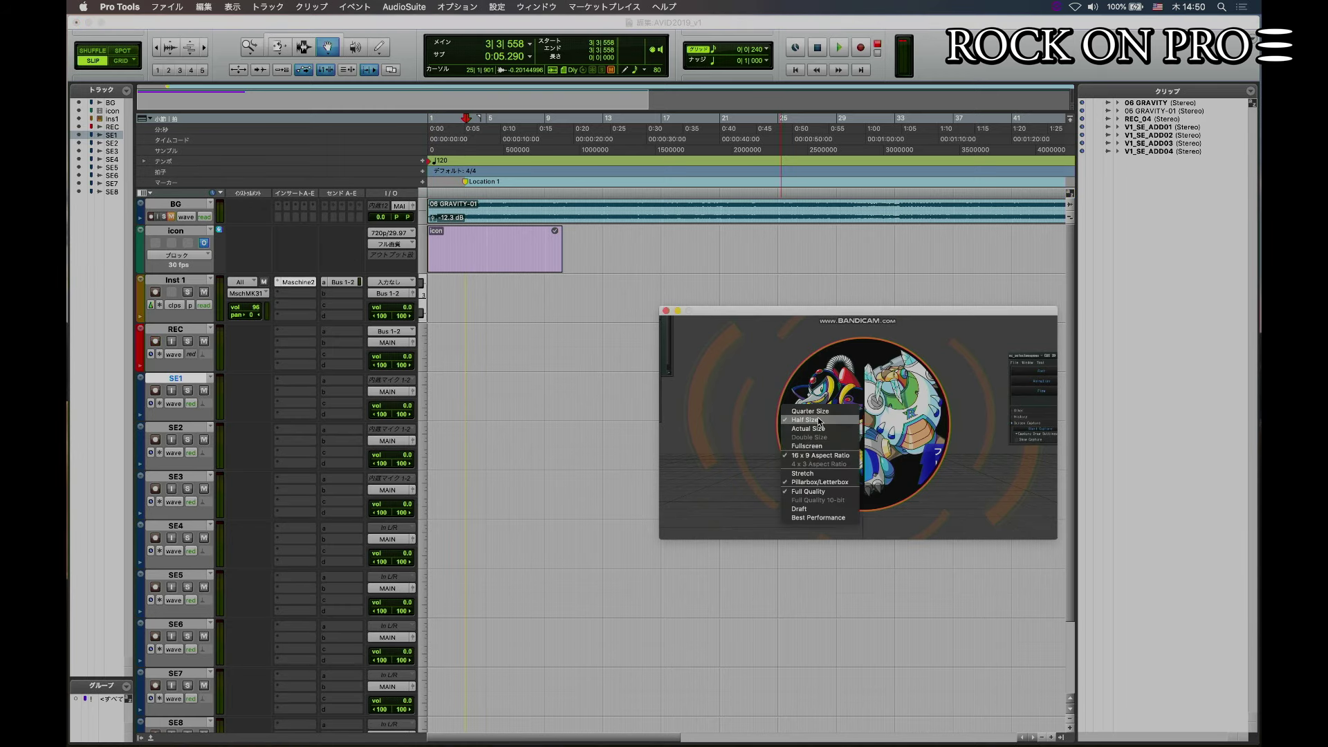
click(808, 429)
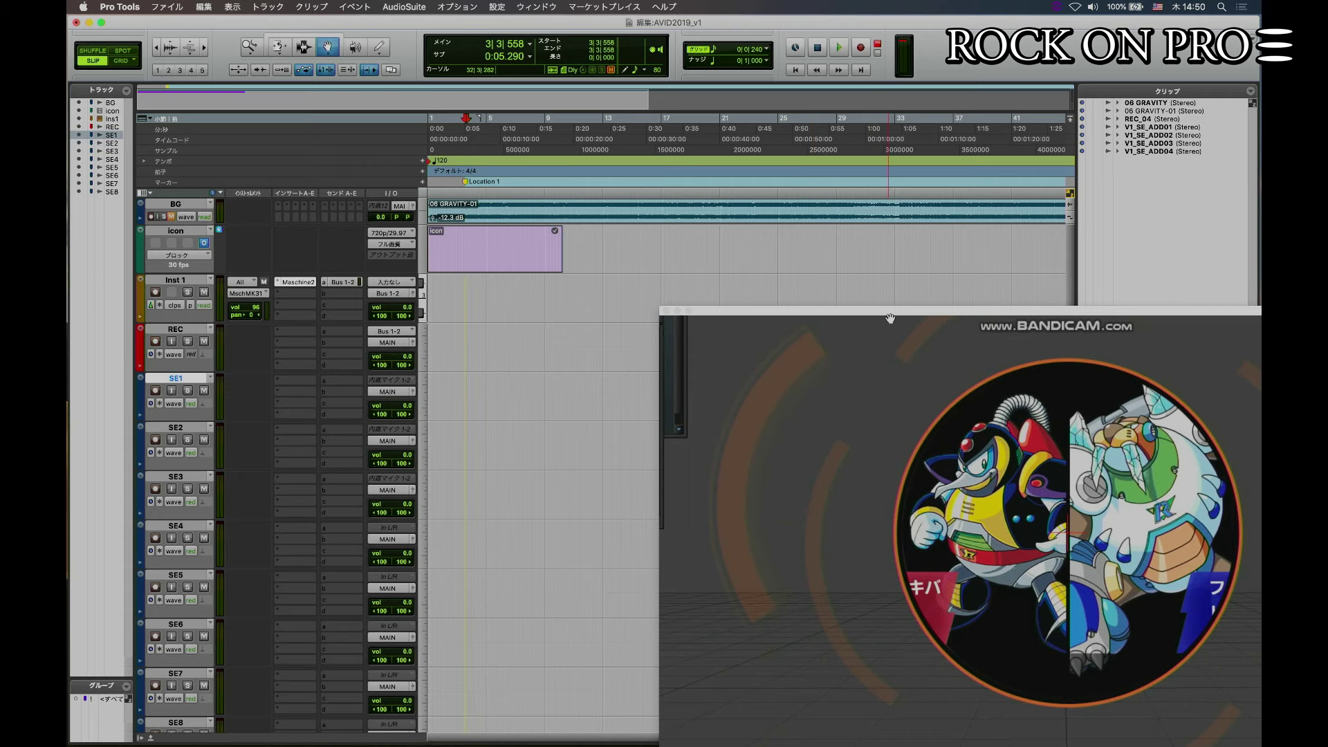
drag(892, 314, 447, 94)
drag(464, 90, 465, 90)
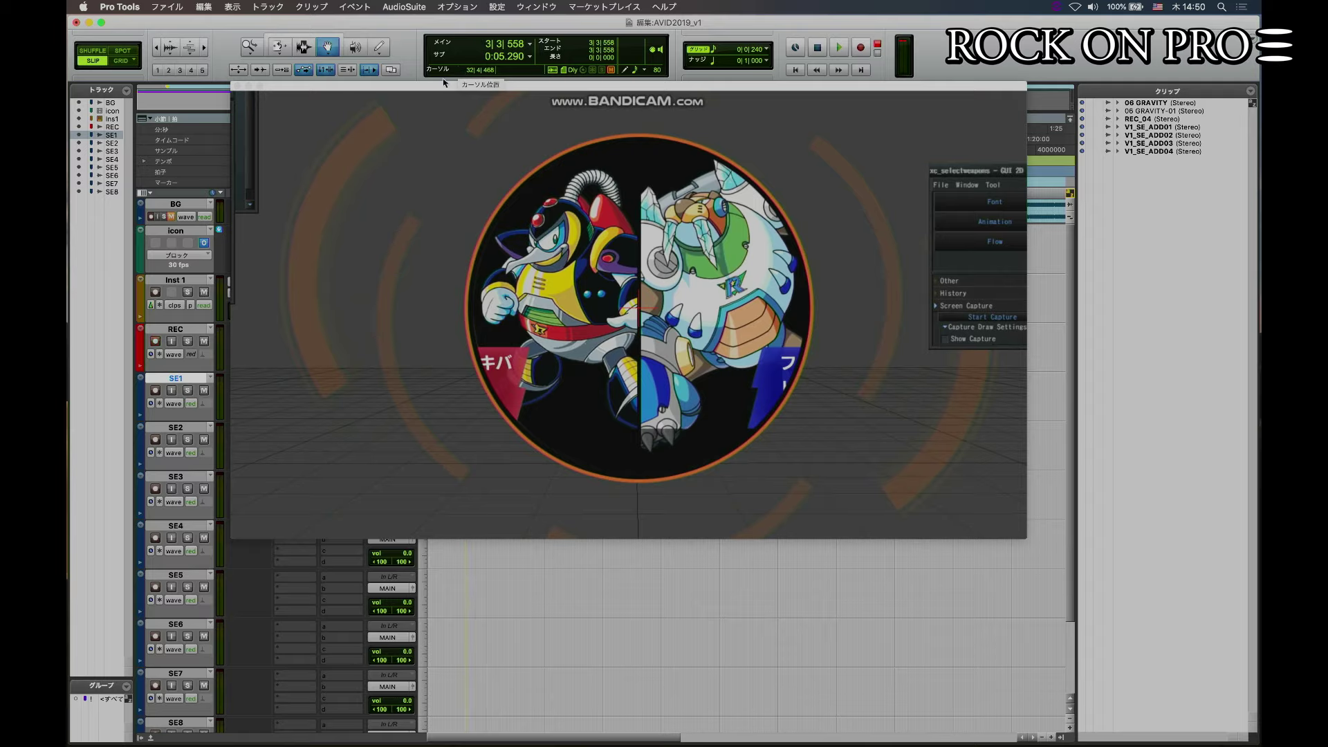
drag(585, 84, 498, 201)
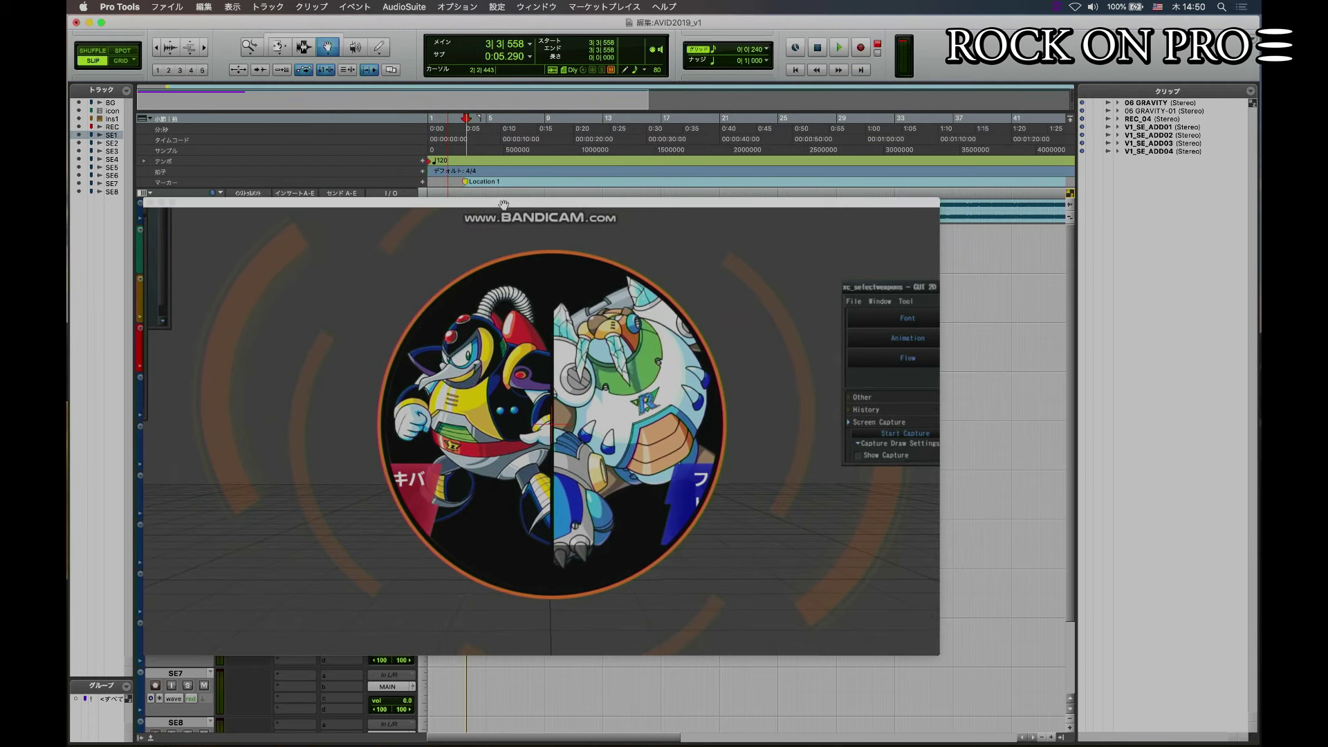
Preview the session from about 0:27 and move the video window down to uncover the upper tracks.
click(626, 129)
key(space)
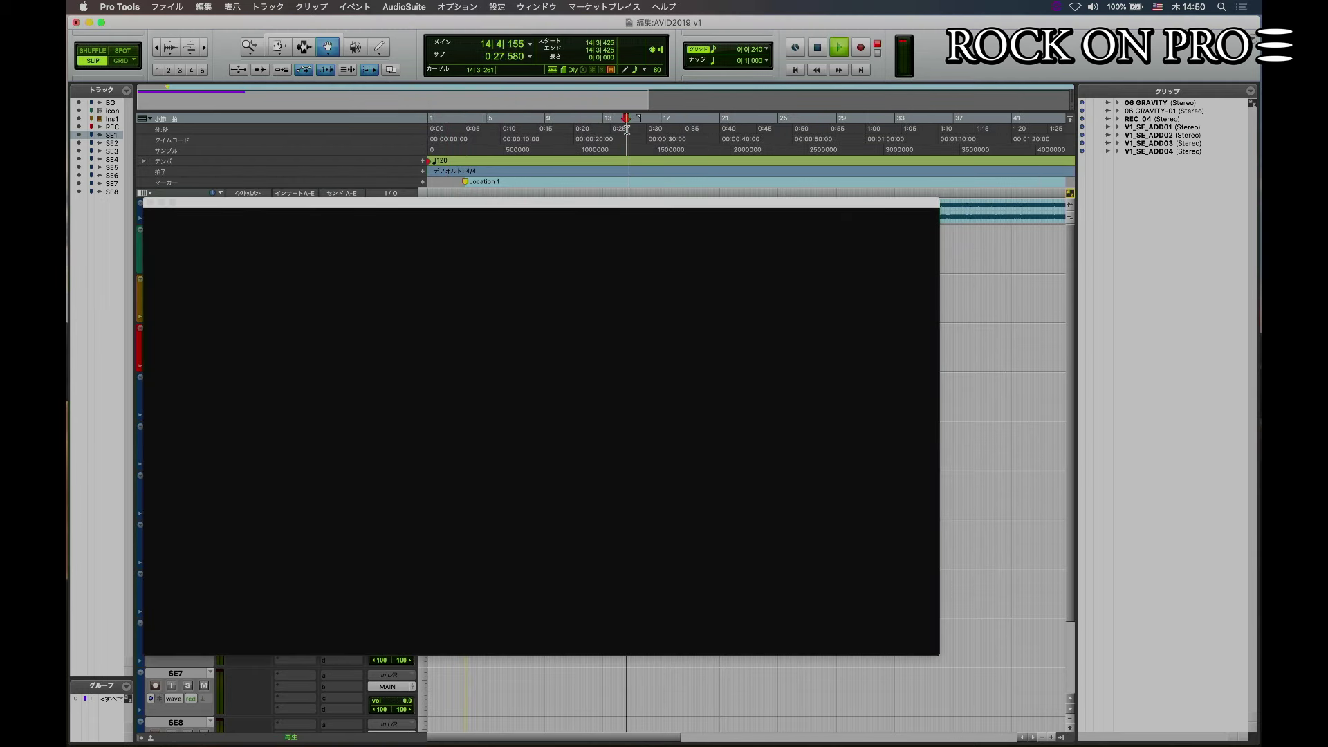
key(space)
drag(750, 204, 724, 557)
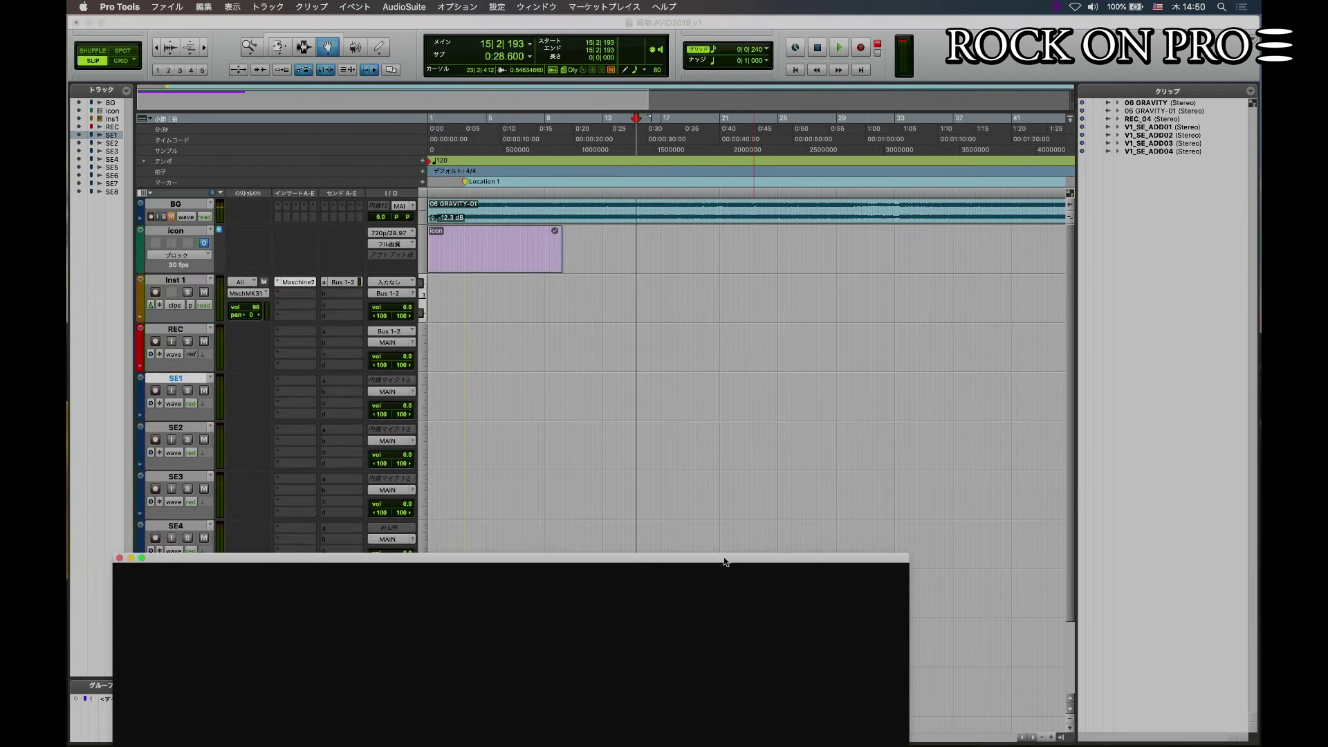
Play the video from just after the Location 1 marker and move its window up to just below the BG track.
click(469, 129)
key(space)
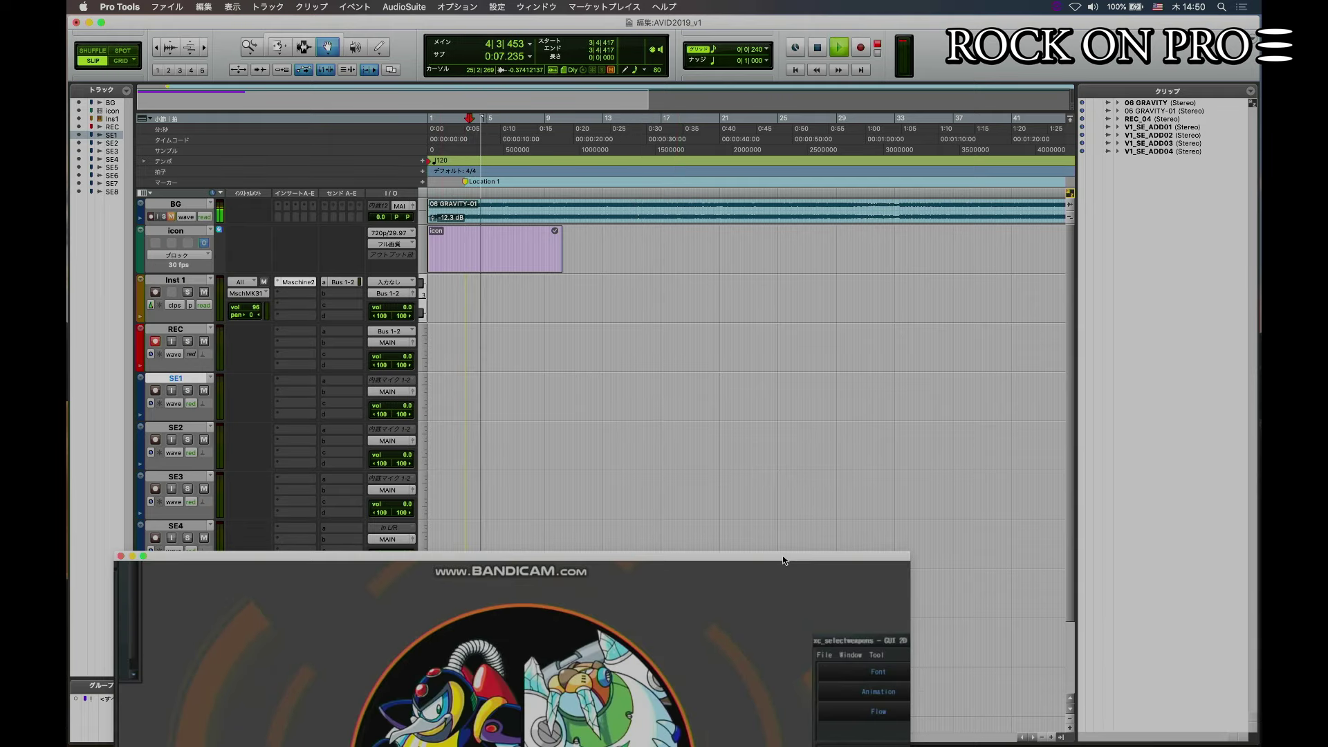
drag(783, 554, 894, 248)
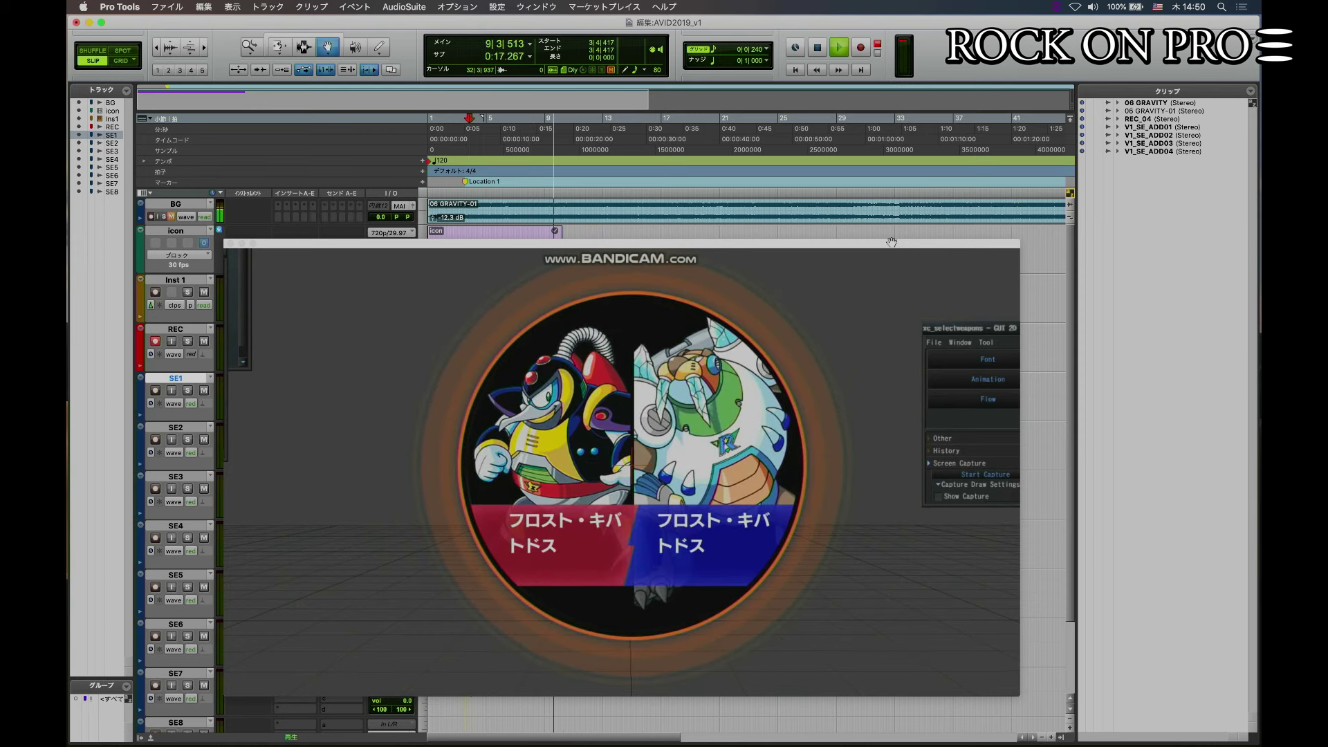
key(space)
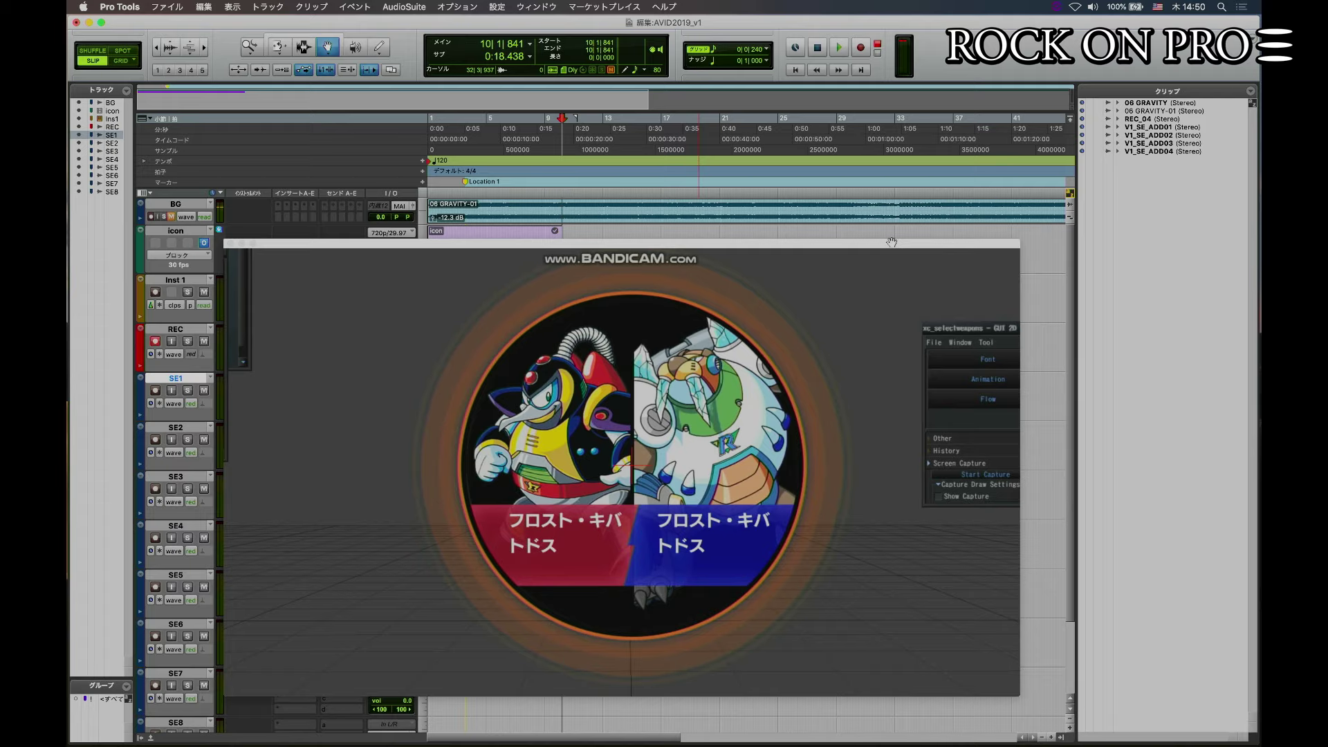
Replay the video from just before the Location 1 marker to check the animation timing.
click(461, 150)
key(space)
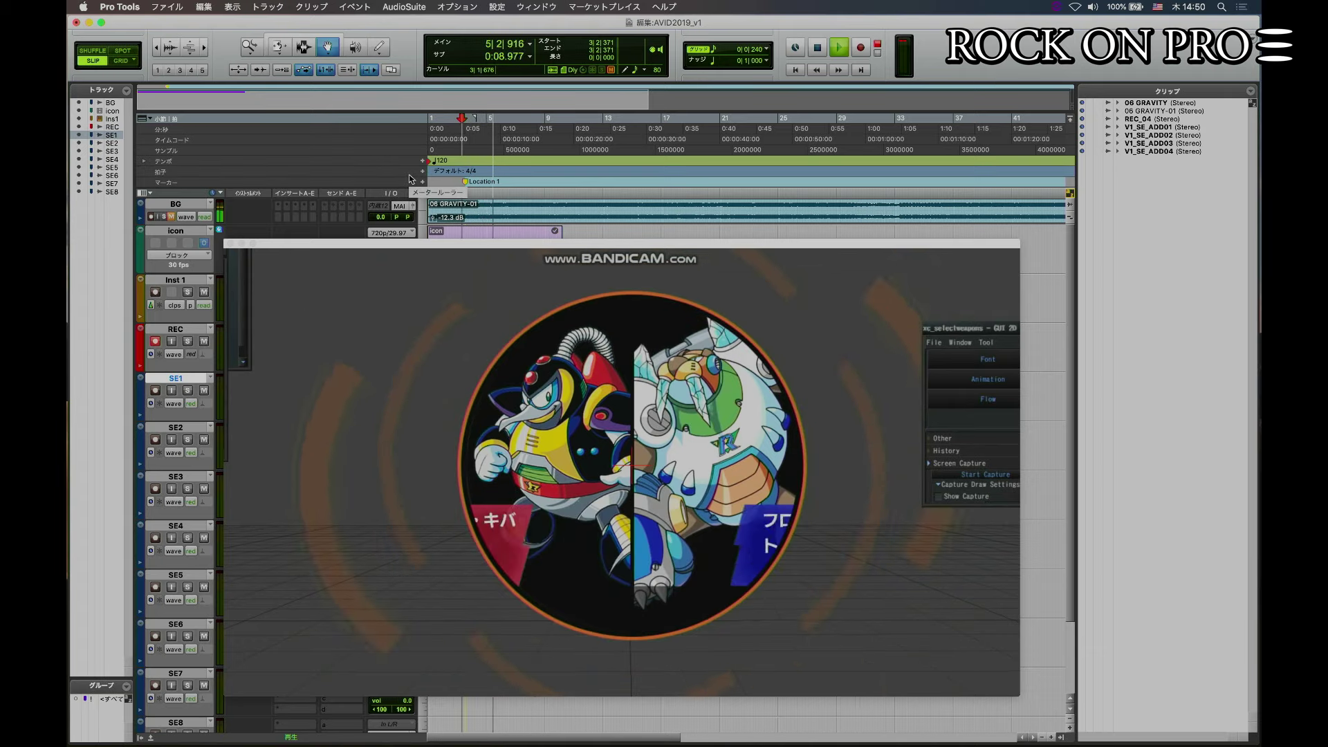
key(space)
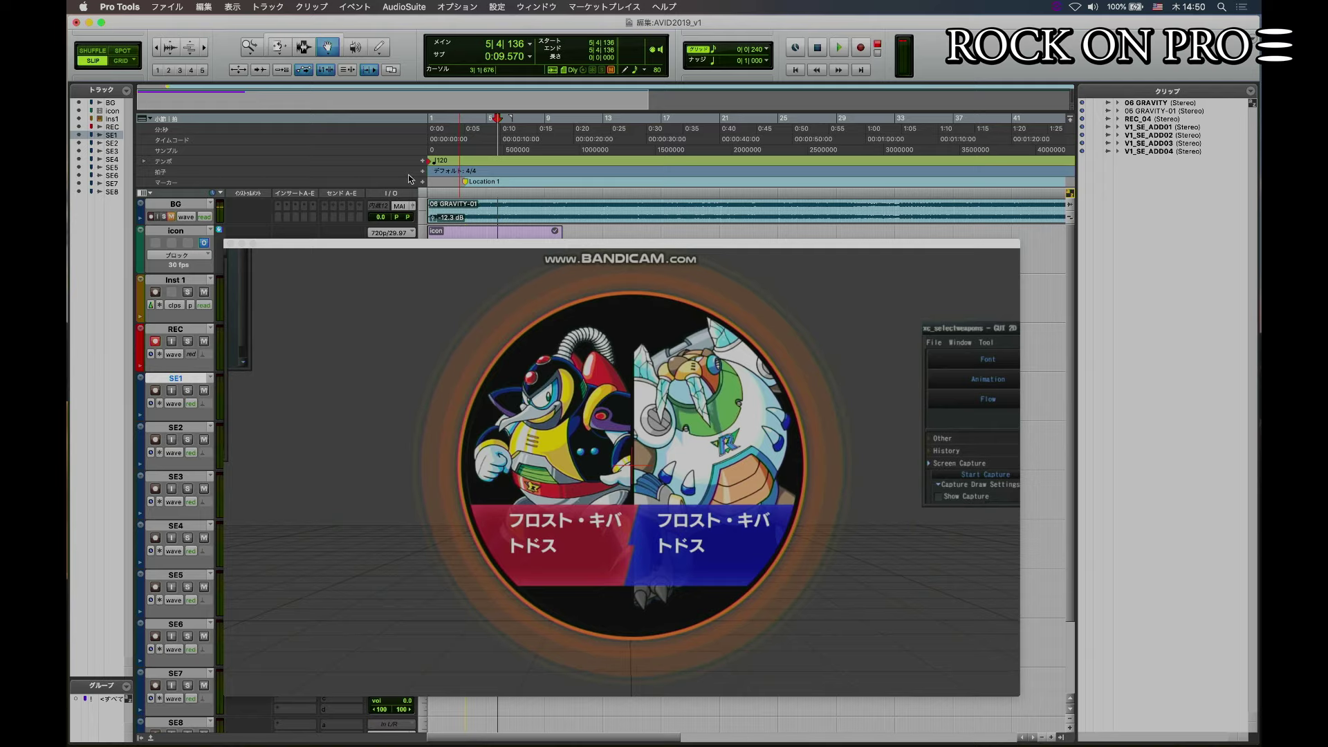
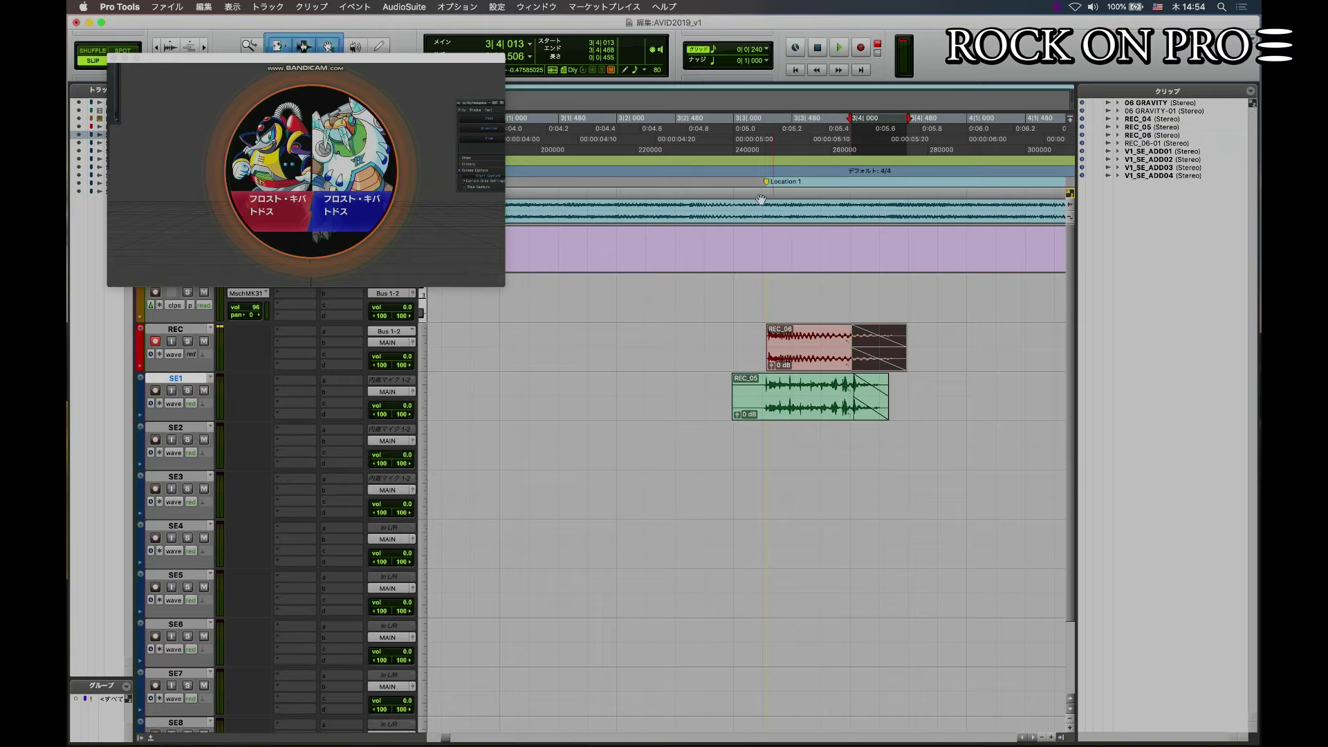
Audition the layered REC and SE1 clips around the Location 1 marker and lower the clip gain of the REC track clip.
click(730, 150)
key(space)
key(space)
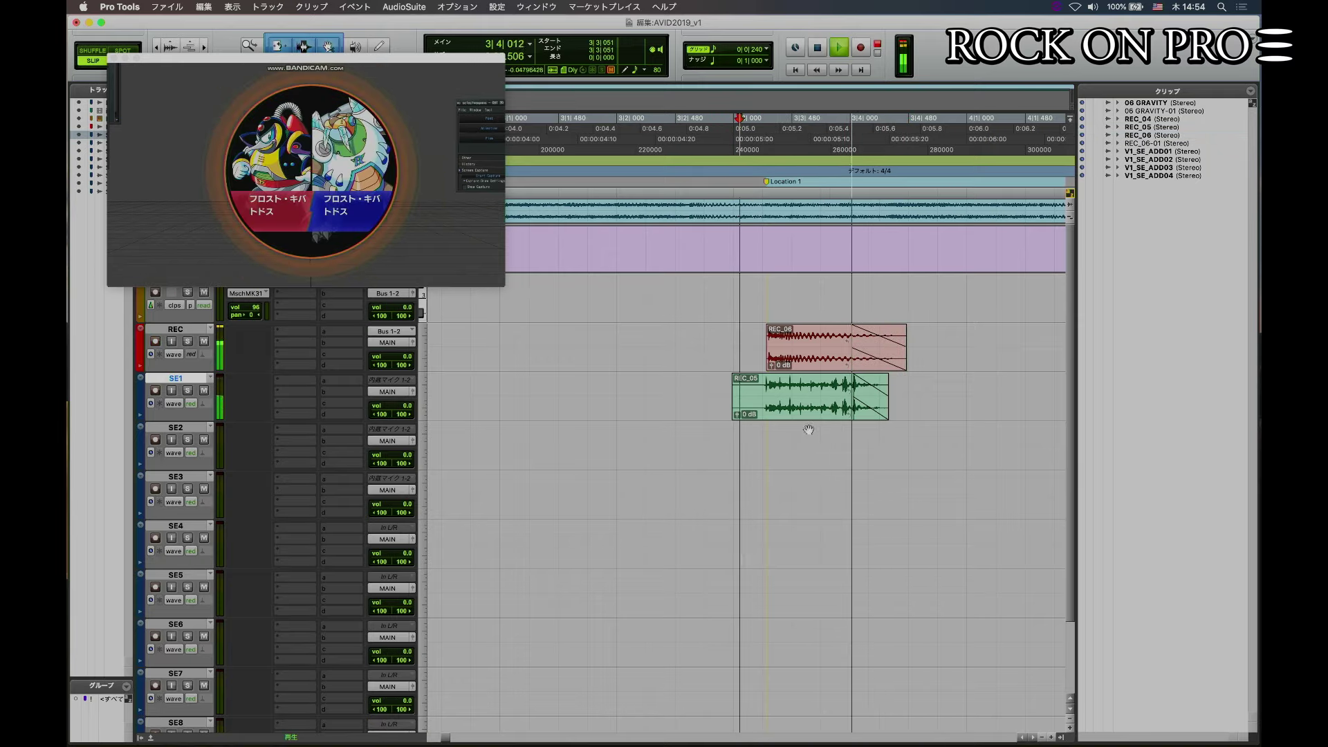
drag(773, 364, 776, 370)
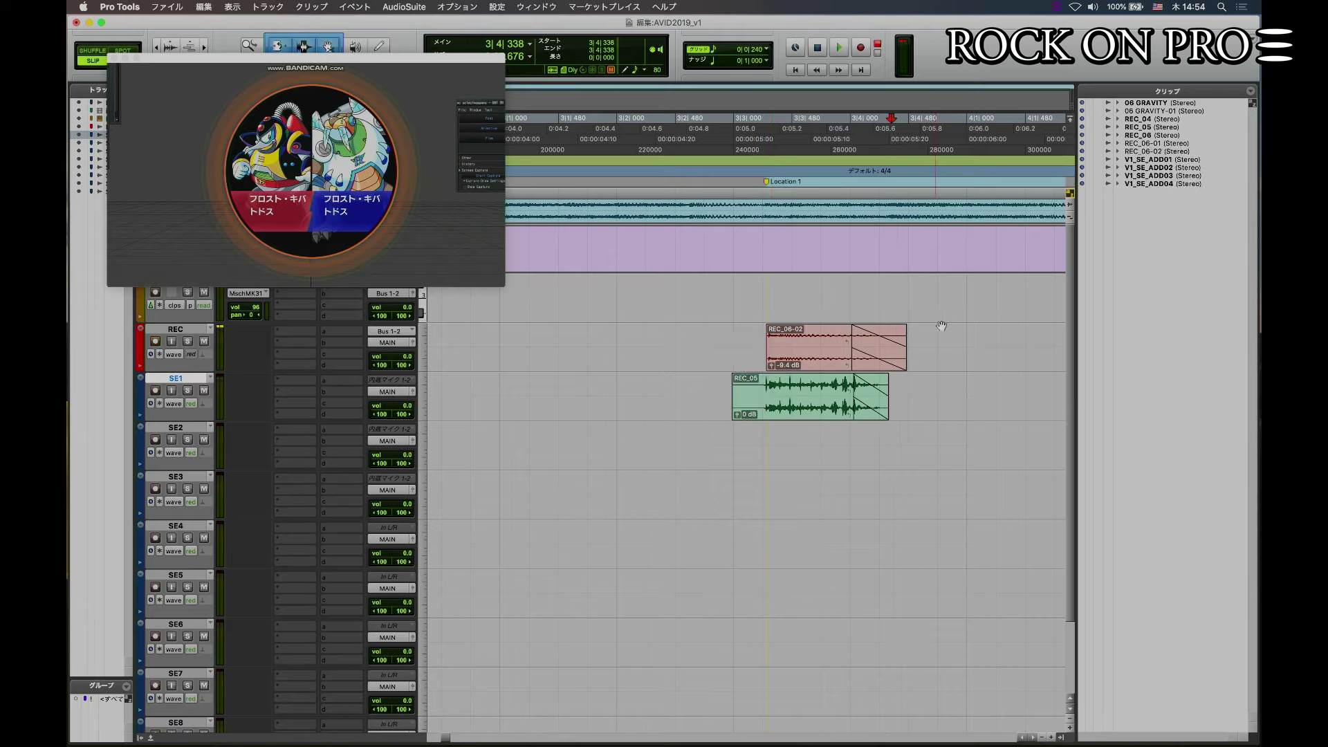
Shorten the REC track clip with an earlier fade-out and audition it together with the SE1 clip.
drag(852, 350, 813, 346)
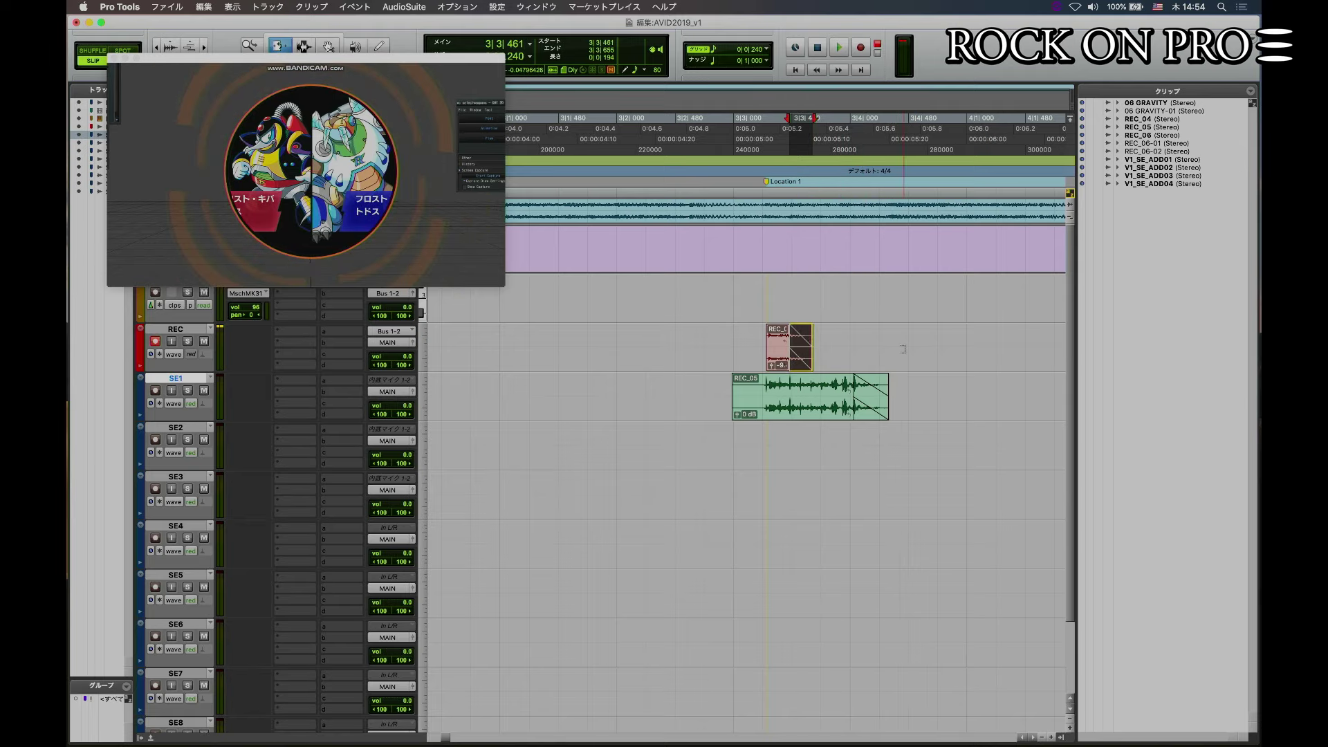
key(space)
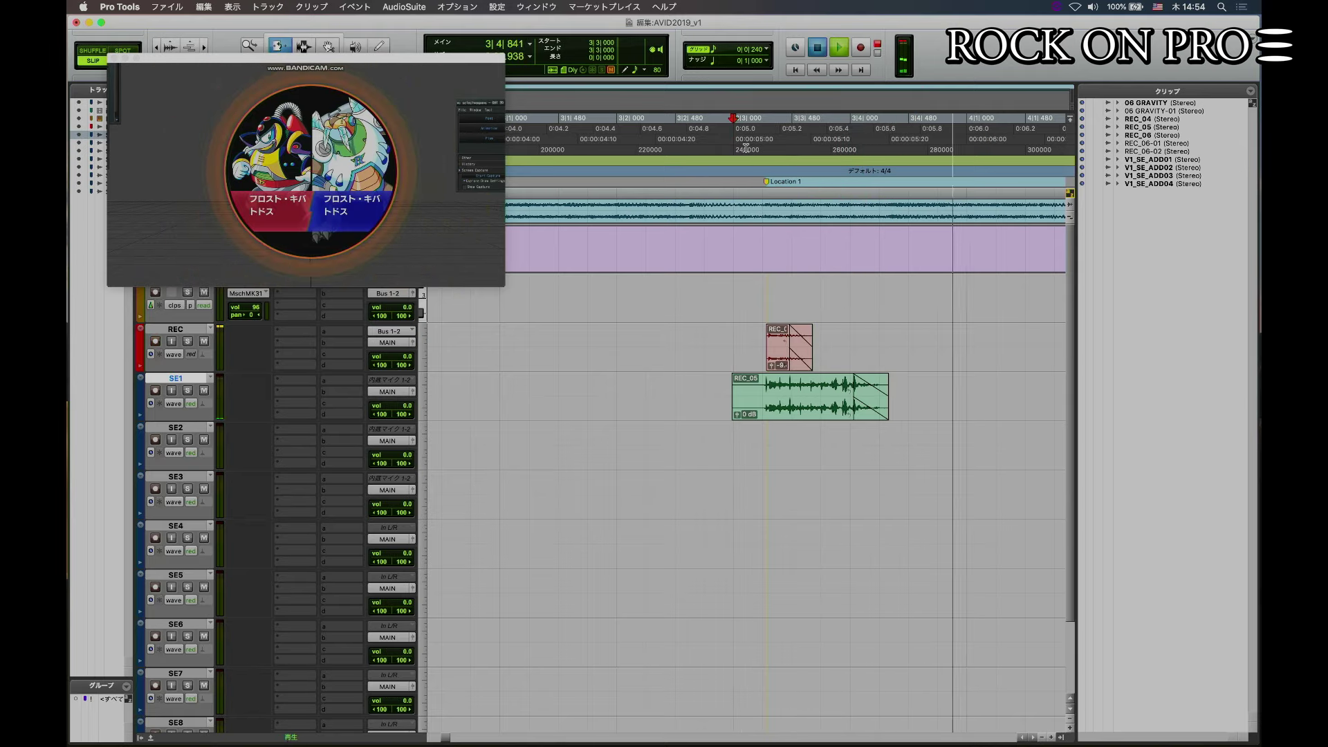
click(749, 147)
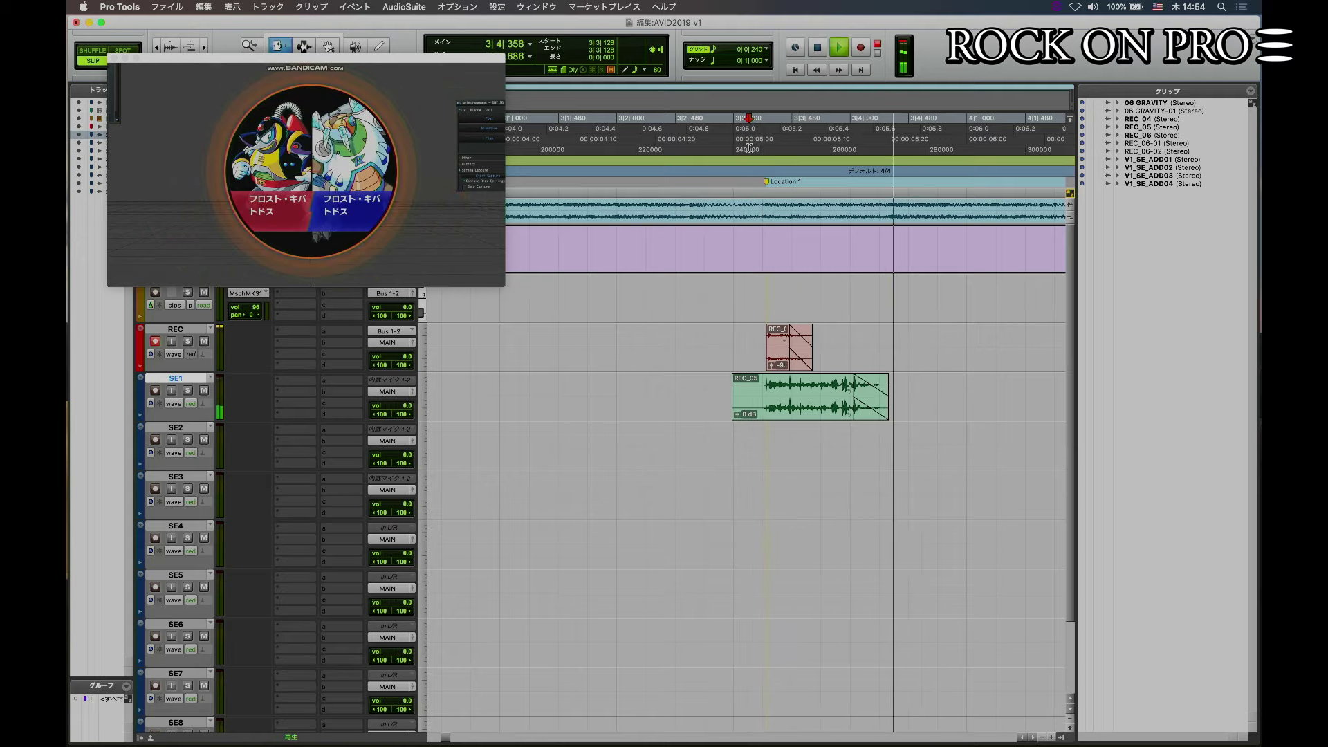
key(space)
click(749, 147)
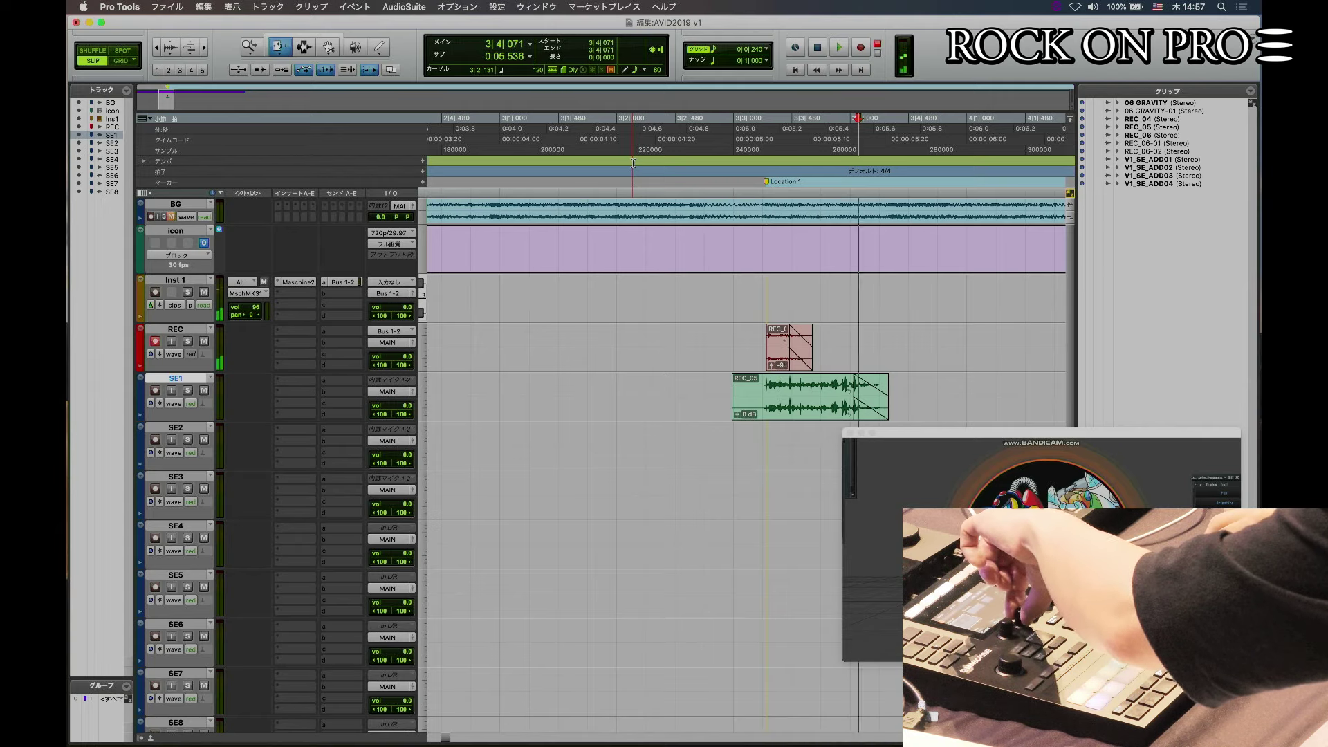
Try recording a new take on the REC track from about 3|1|266 and undo the recording.
click(531, 150)
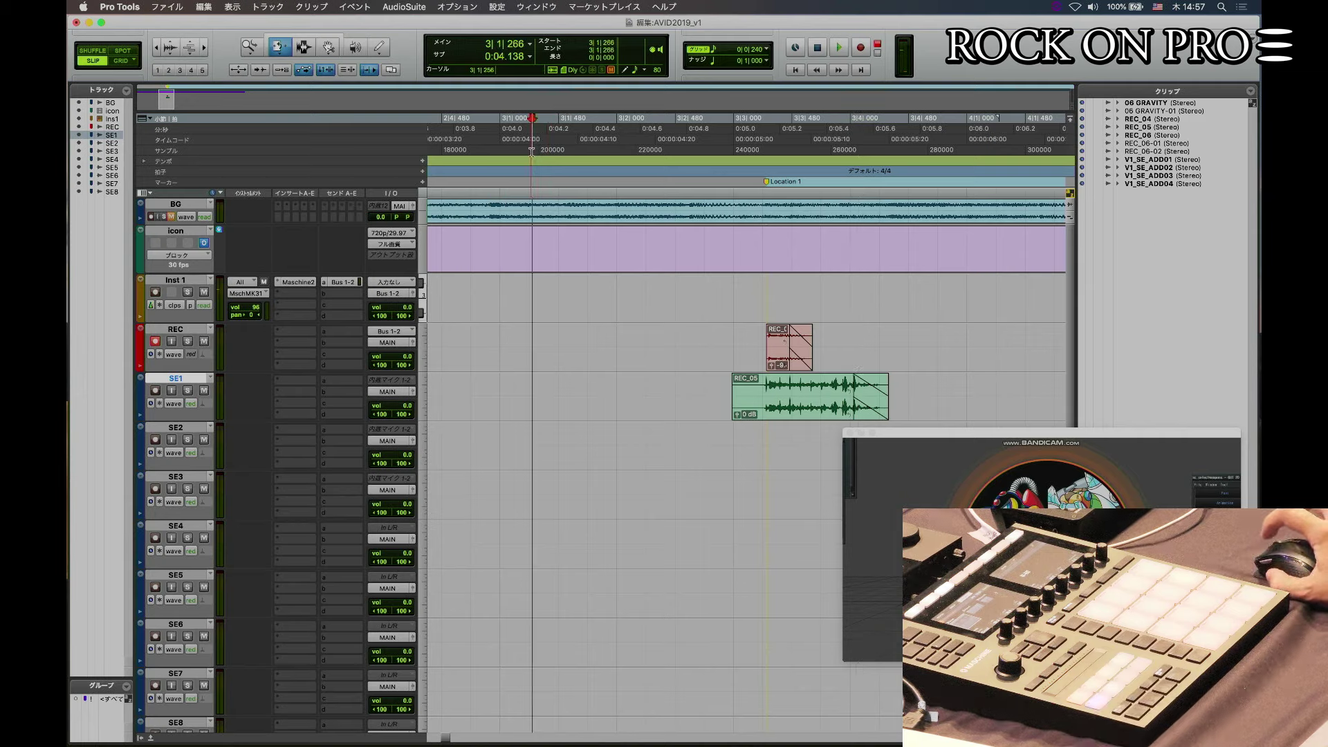
key(super+space)
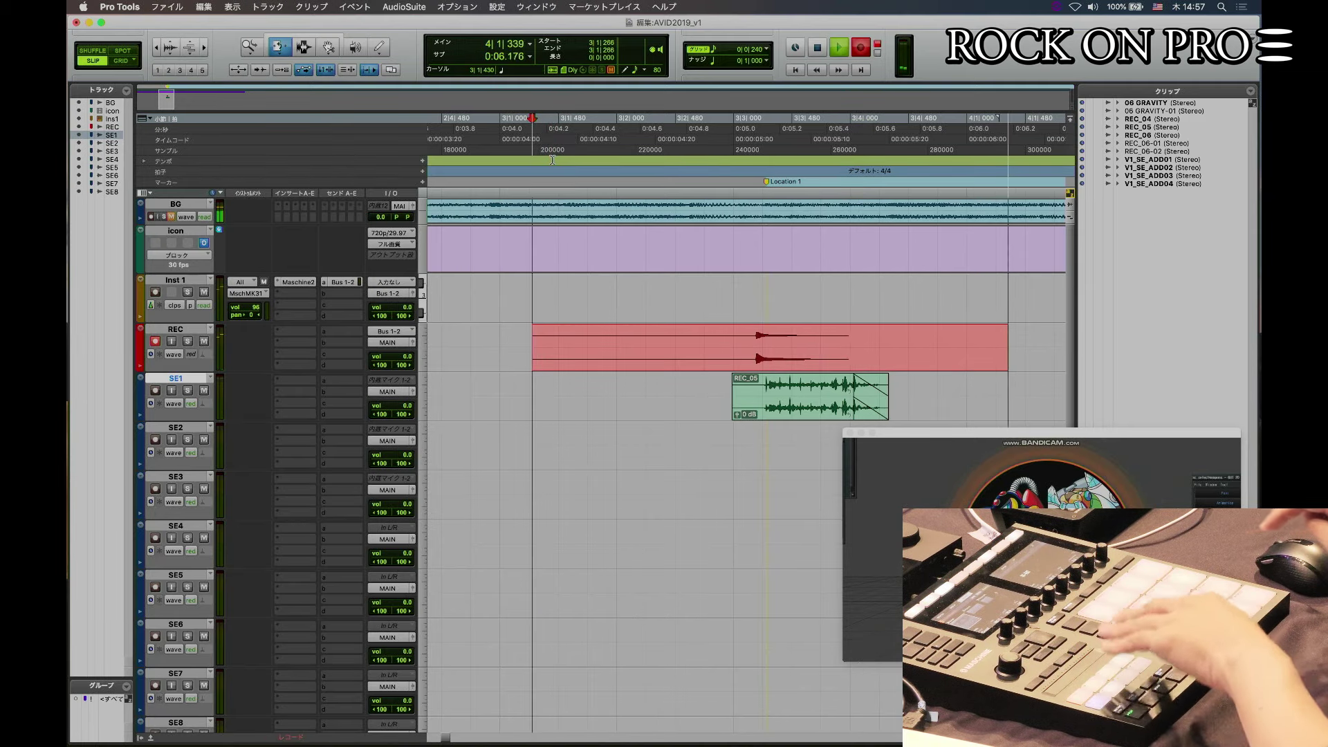
key(space)
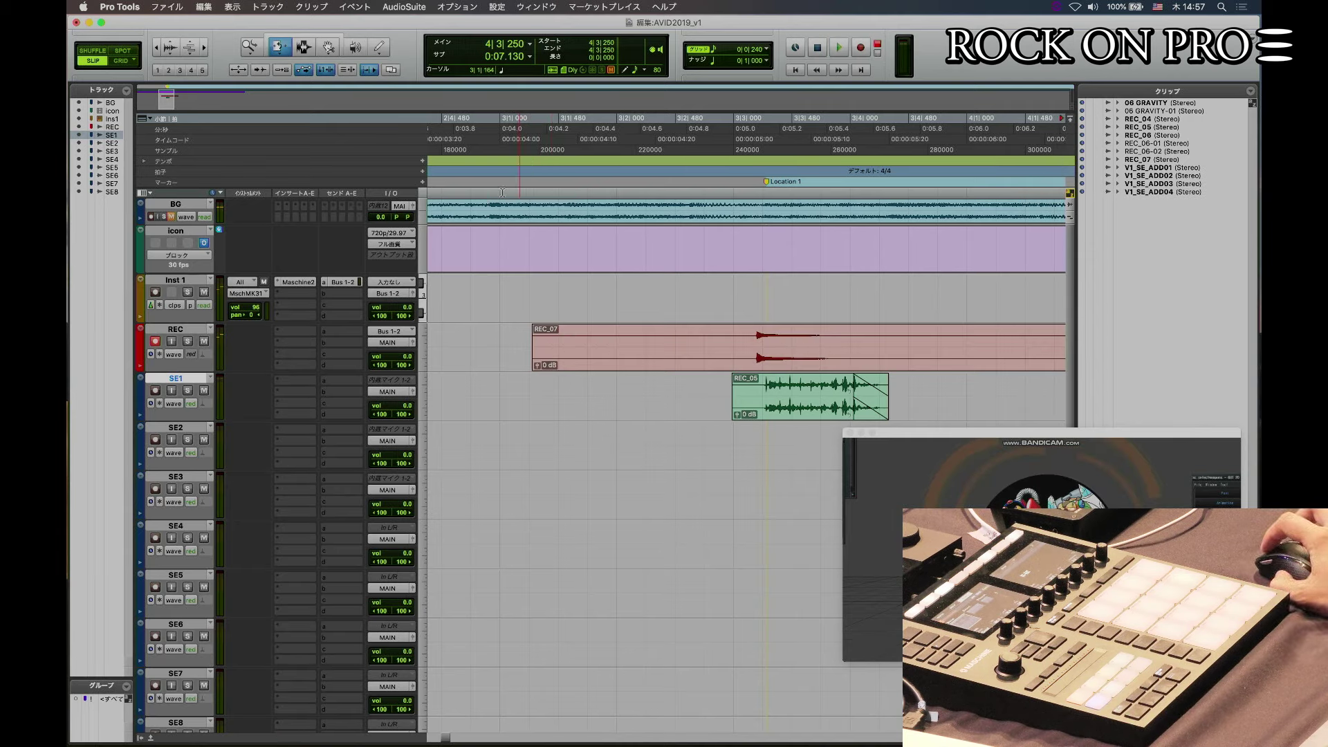
key(super+z)
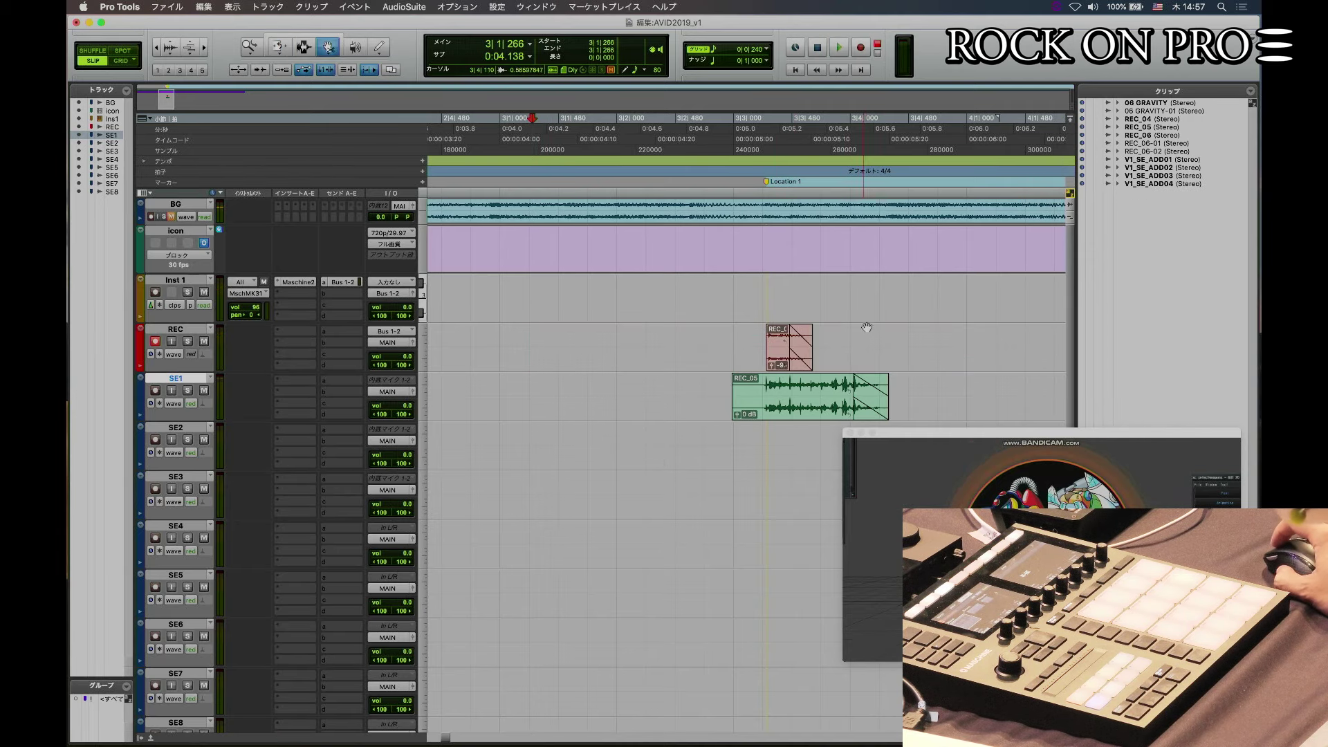
Move the shortened clip from the REC track to SE2 and record a new take on REC from about 2|4|781.
drag(773, 363, 773, 461)
click(477, 150)
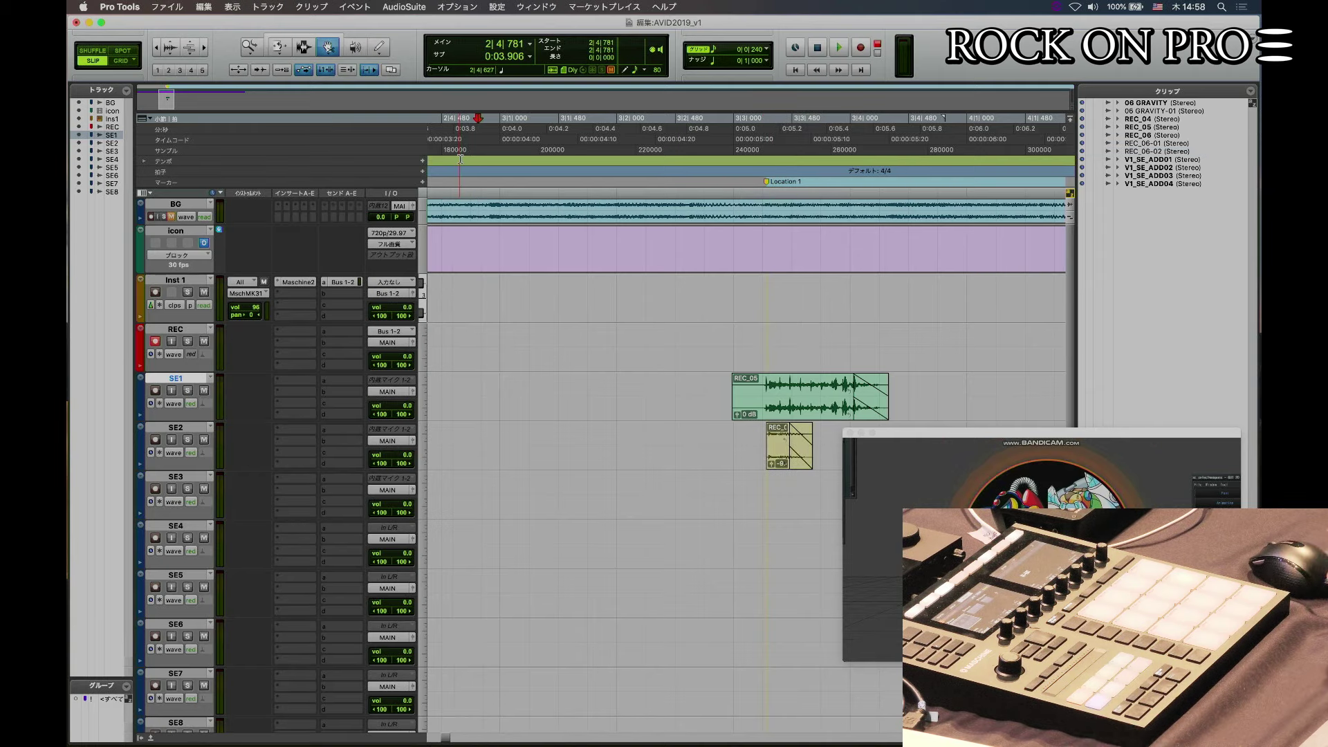
key(super+space)
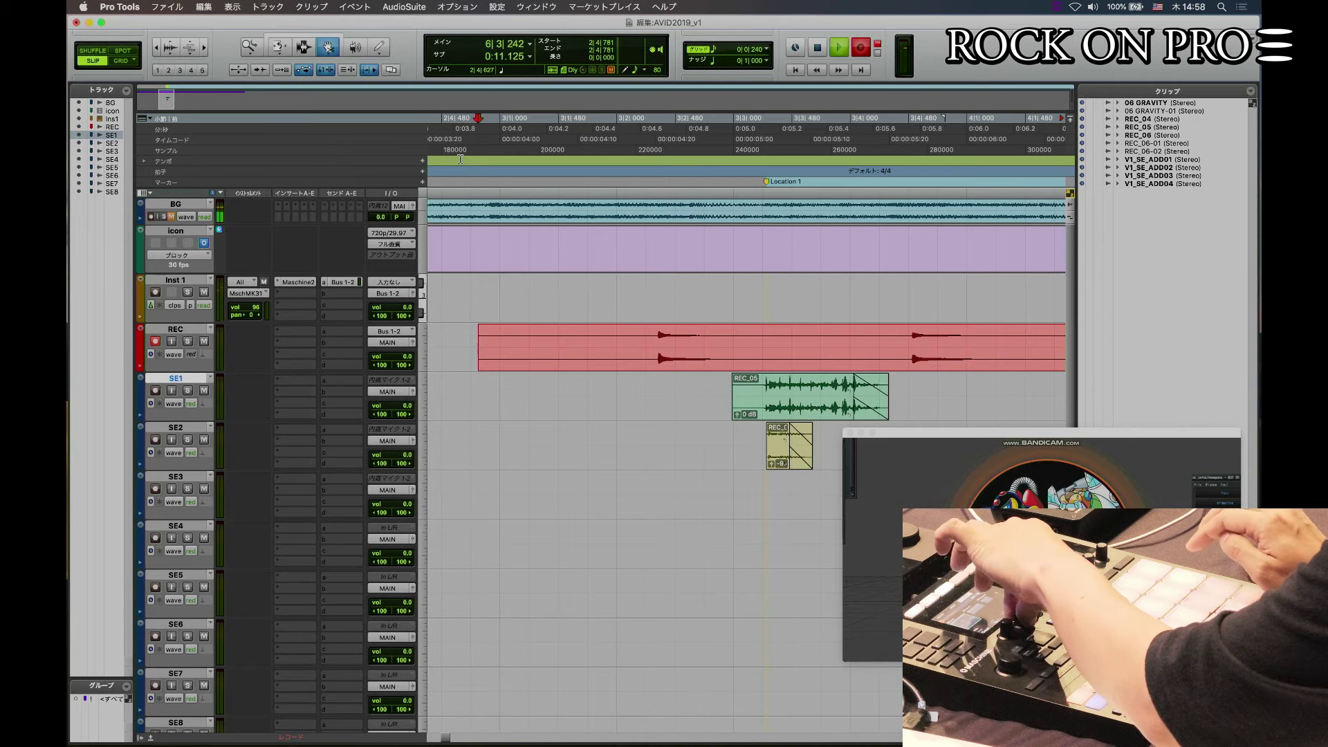
key(space)
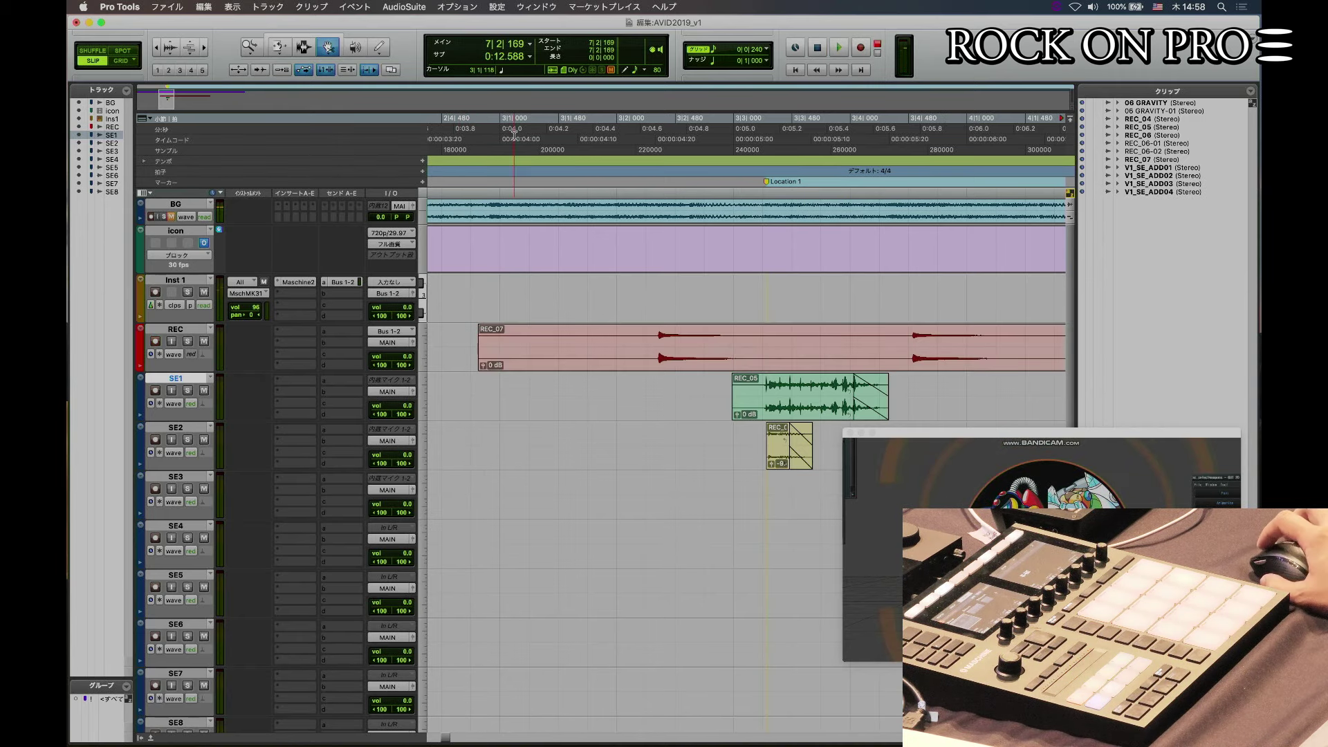
Play back the later part of the new REC take with its whole length in view.
key(super+[)
key(super+[)
key(super+[)
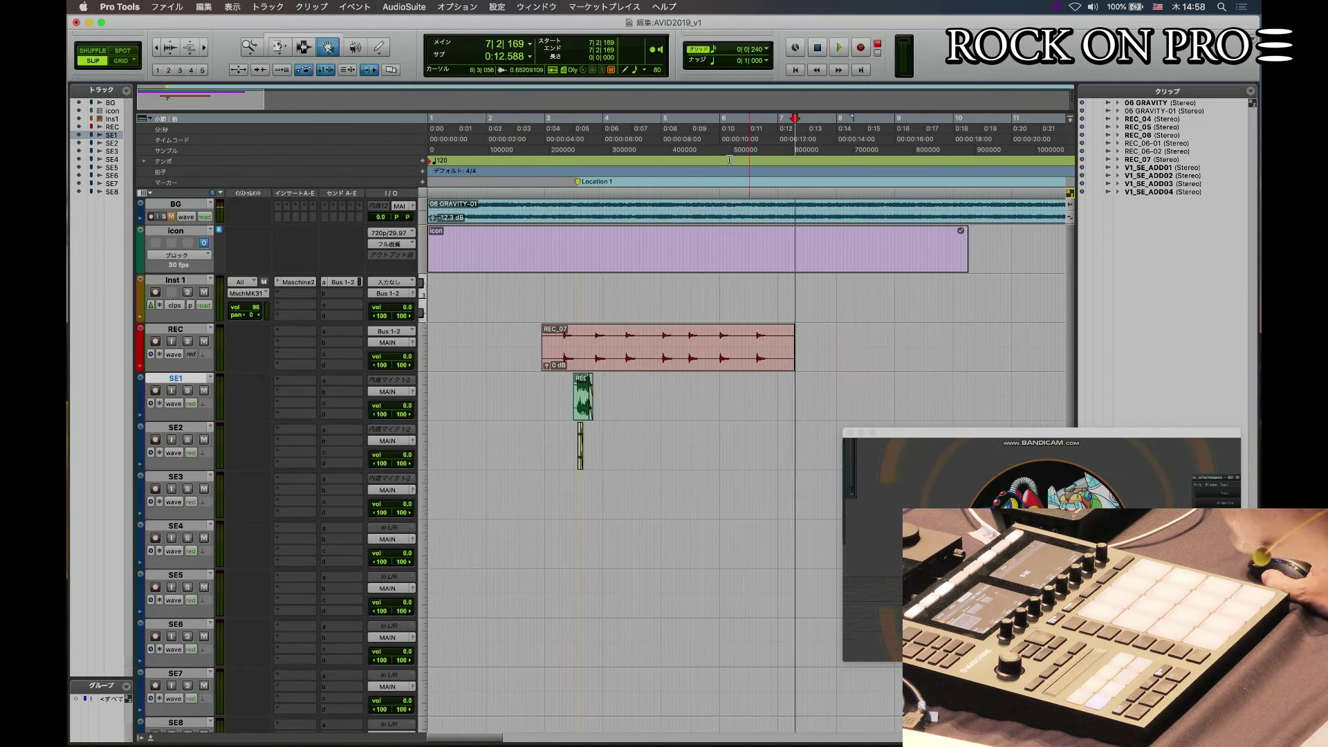
click(701, 161)
key(space)
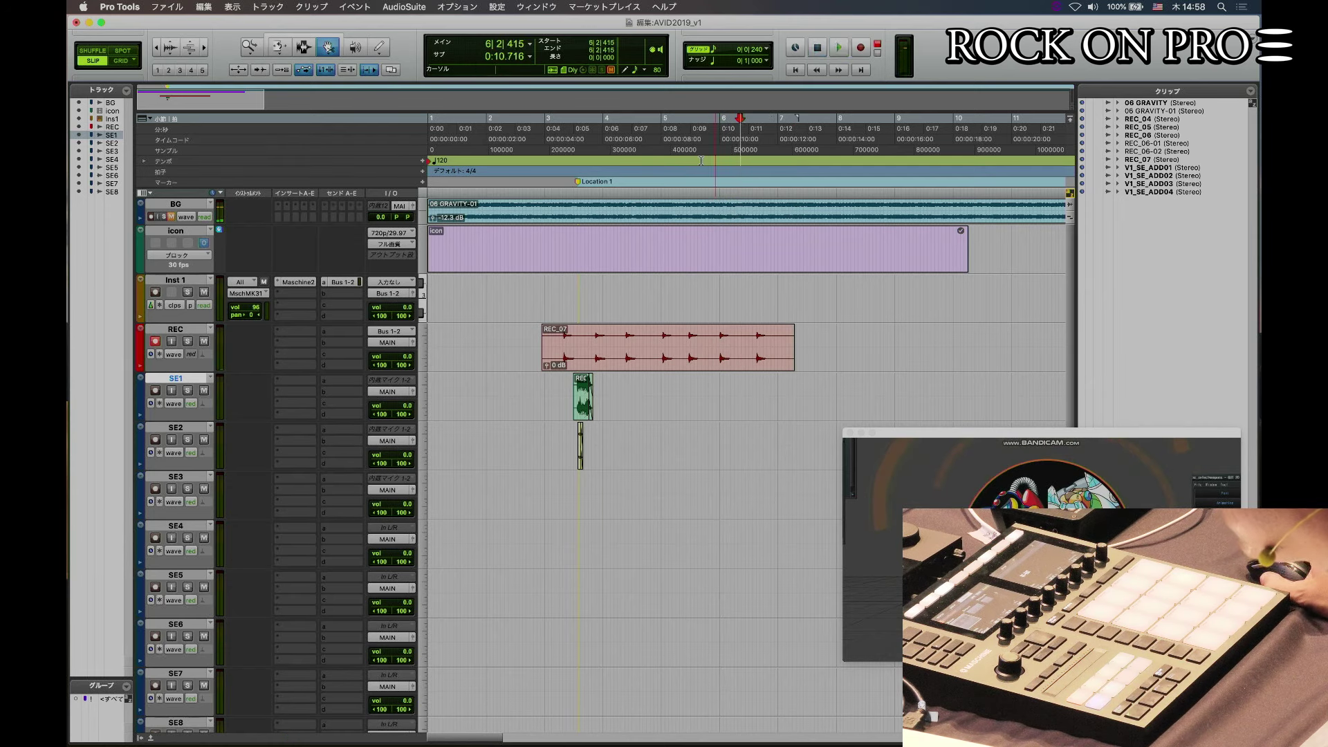
Trim the REC take to its last part, keeping only the section from about 5|4|724 to the take's end.
key(space)
key(F7)
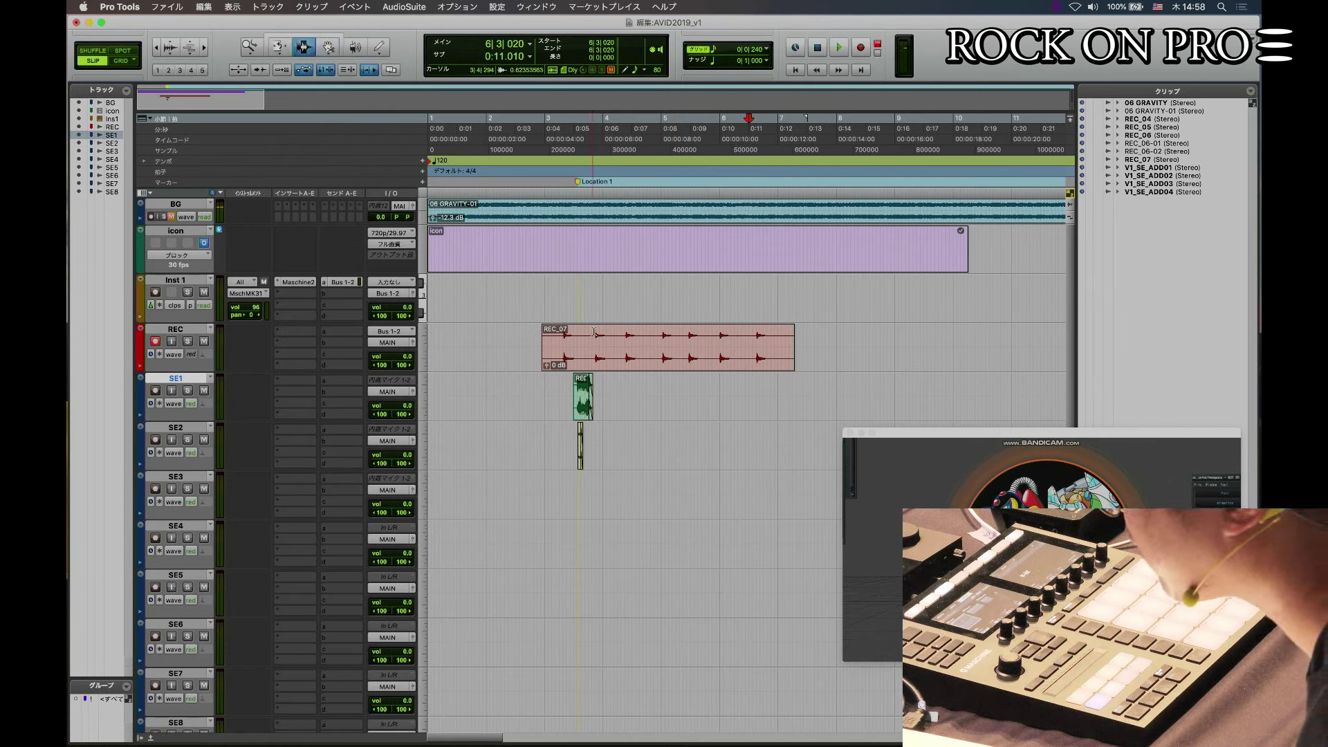
drag(716, 346, 796, 346)
key(super+t)
key(F8)
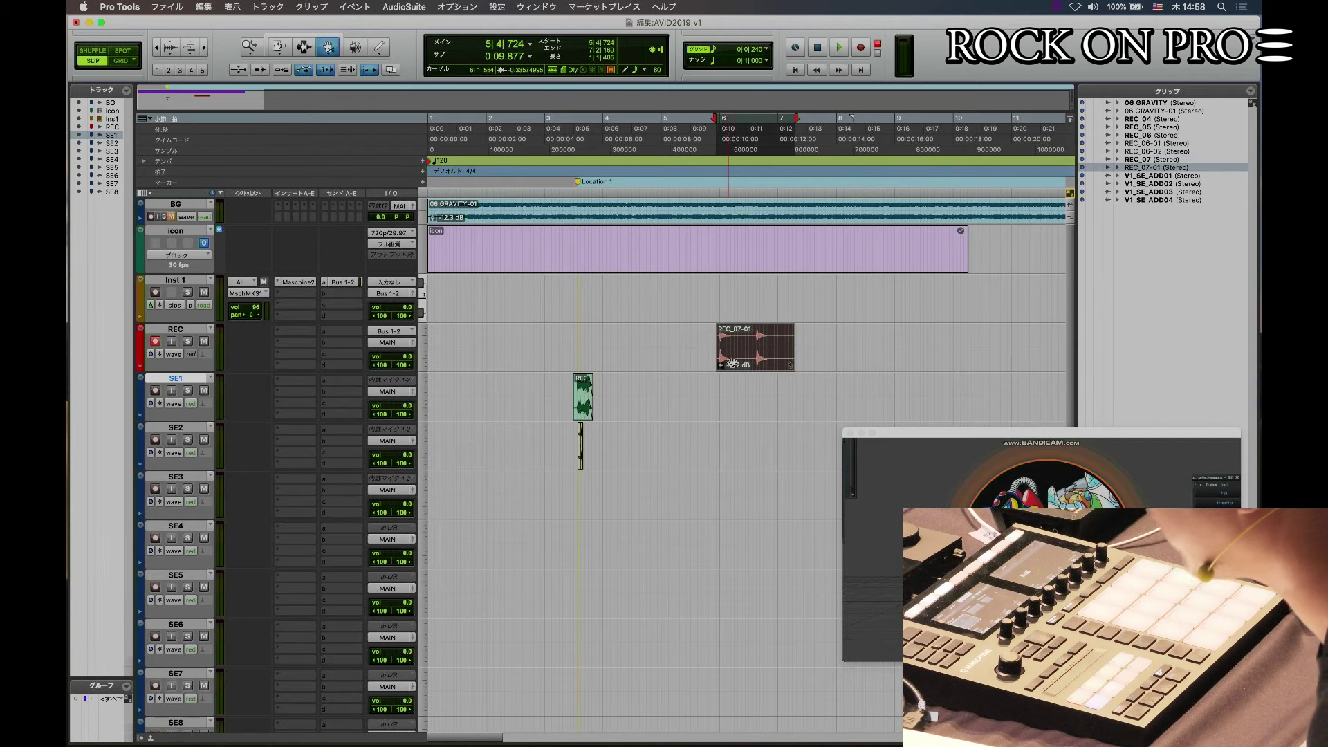
Move the trimmed clip from REC to SE3, starting at about 3|2|950 so its attack lines up with the Location 1 marker.
drag(711, 389, 598, 477)
ctrl+click(598, 477)
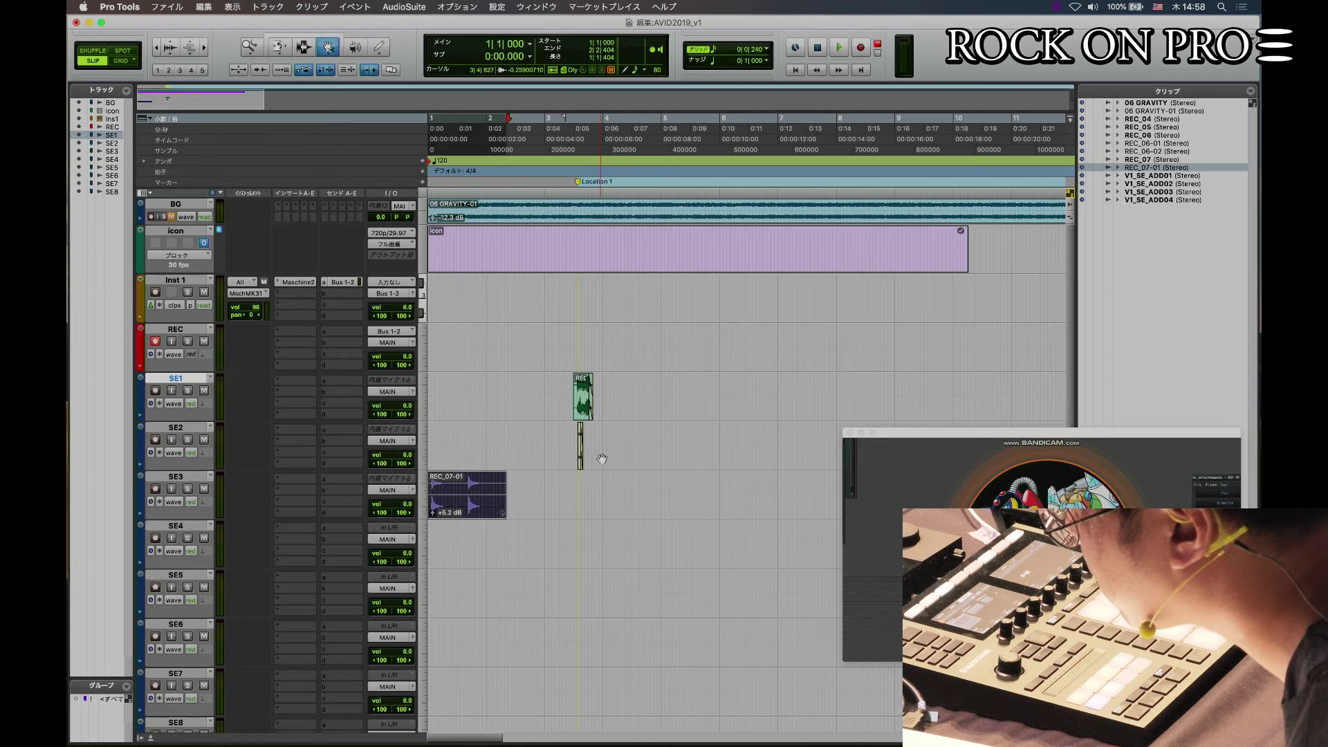
drag(483, 491, 635, 500)
key(super+bracketright)
key(super+bracketright)
key(super+bracketright)
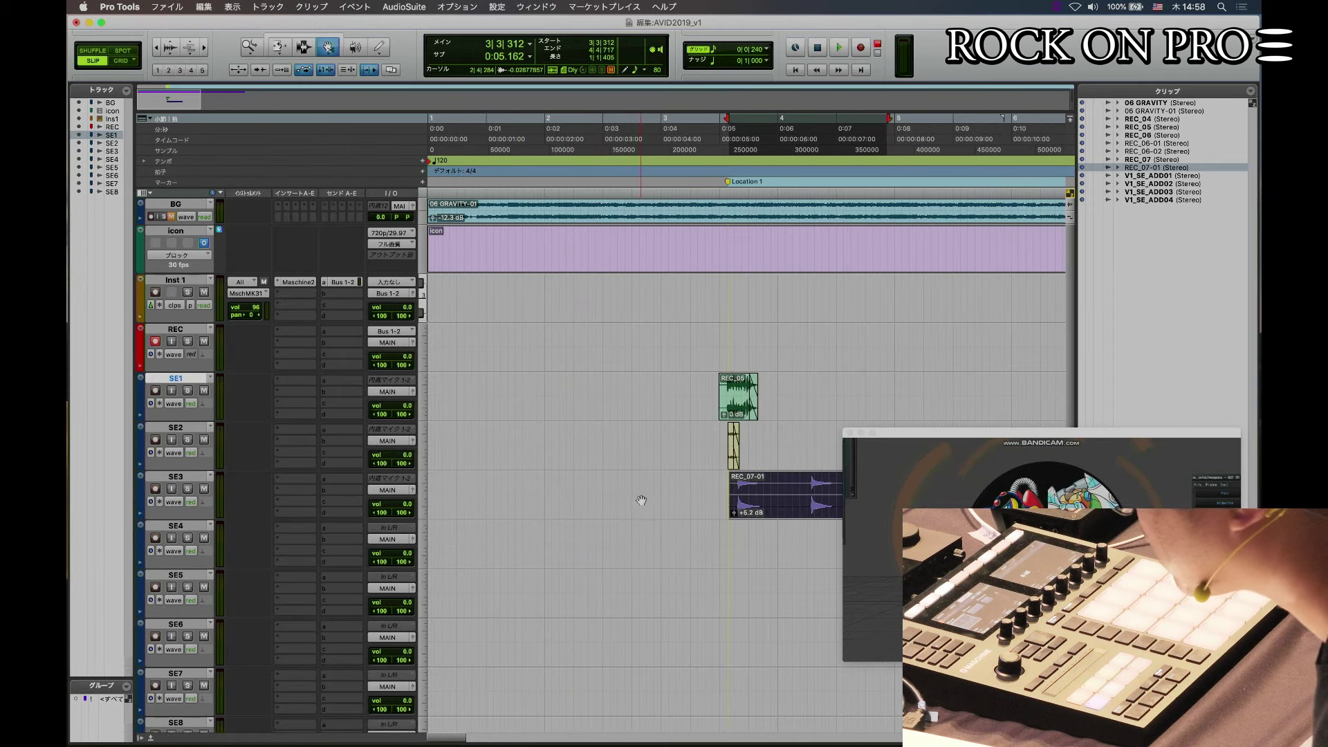
drag(814, 505, 774, 505)
Audition the layered clips and raise the SE3 clip's gain to +7.8 dB.
key(space)
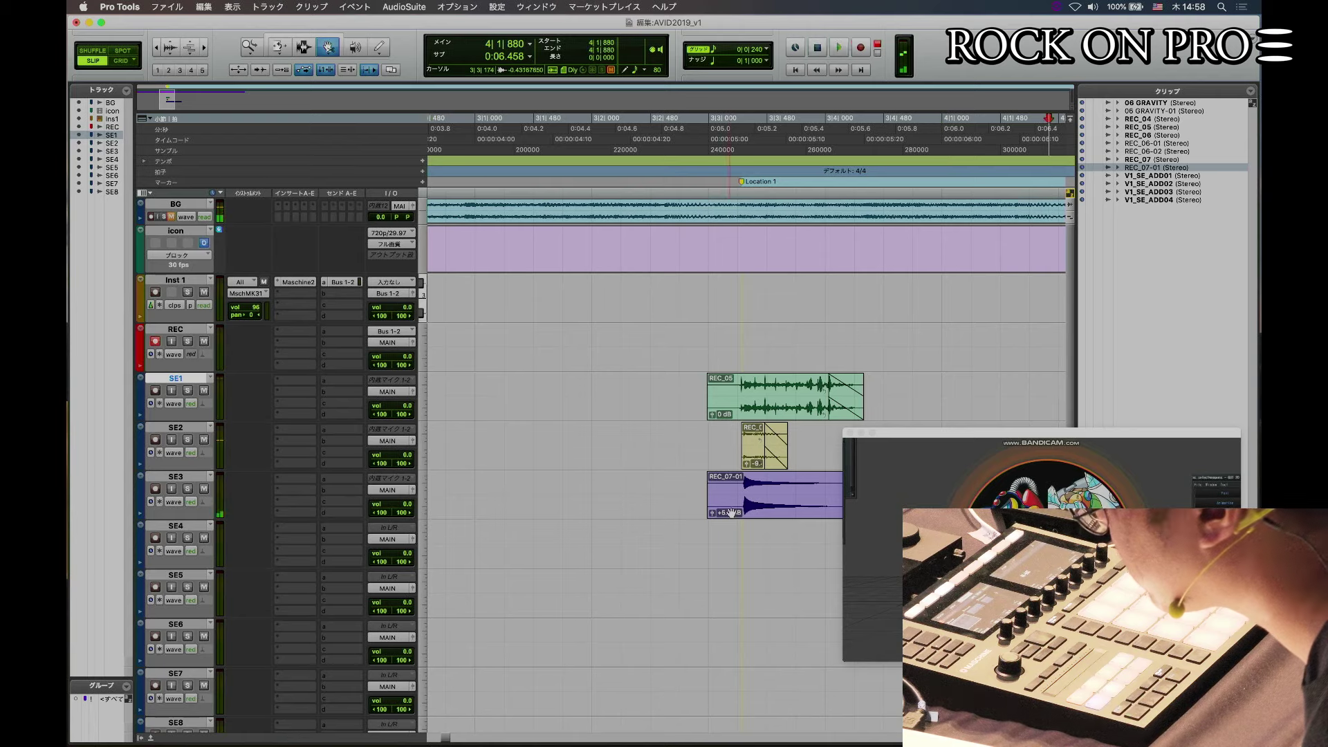
key(space)
key(space)
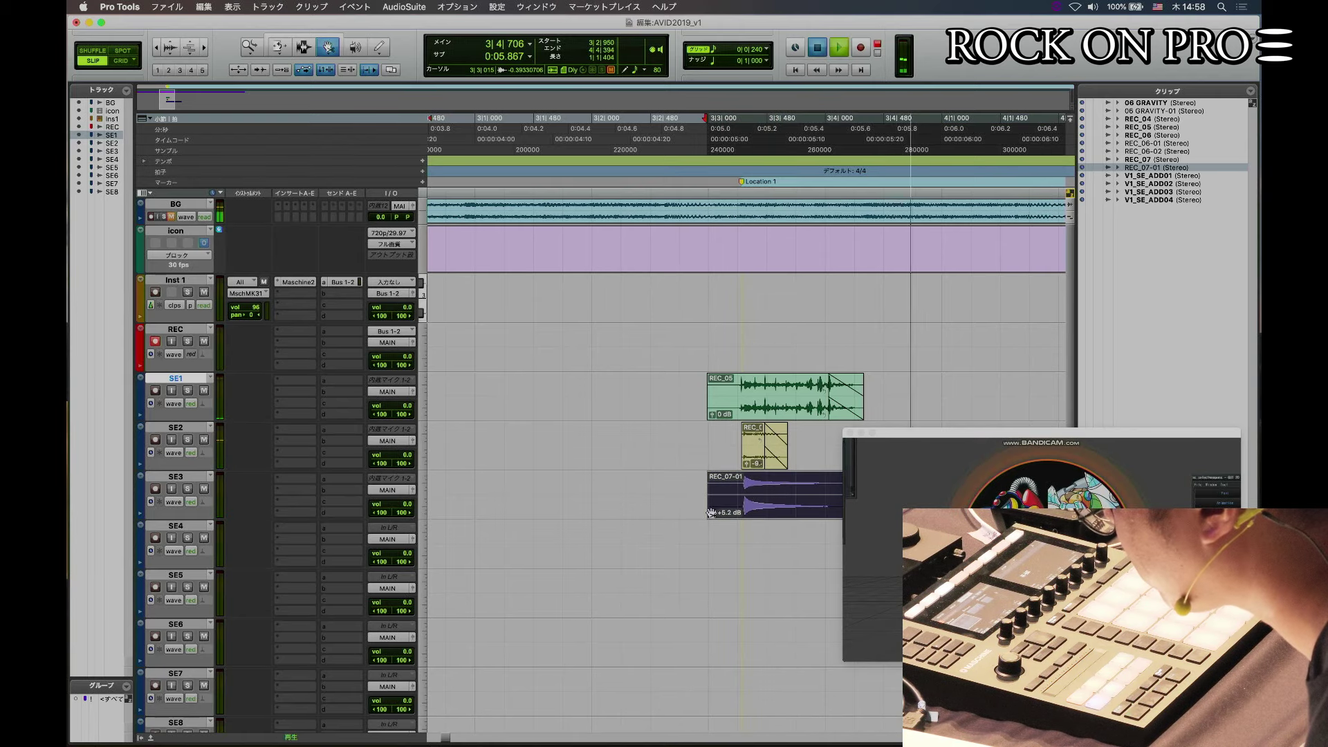
drag(713, 513, 713, 498)
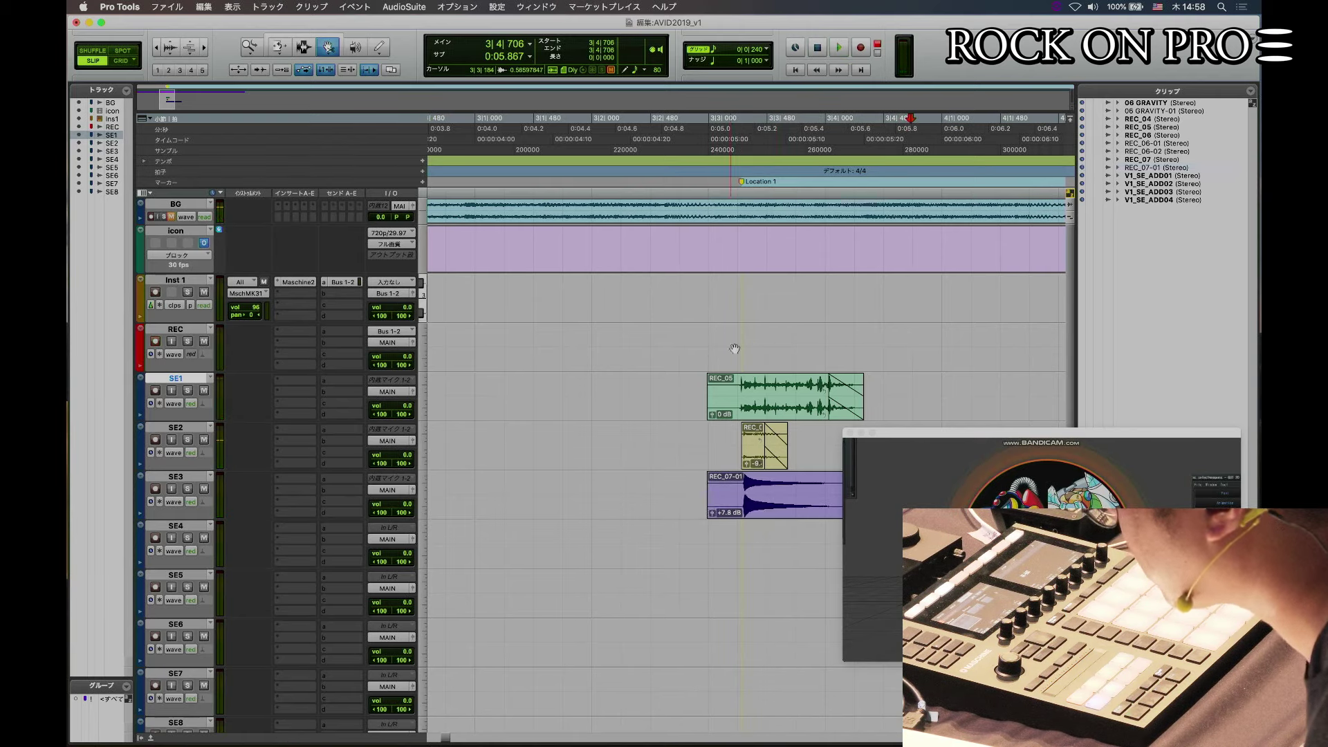
key(space)
key(space)
click(722, 152)
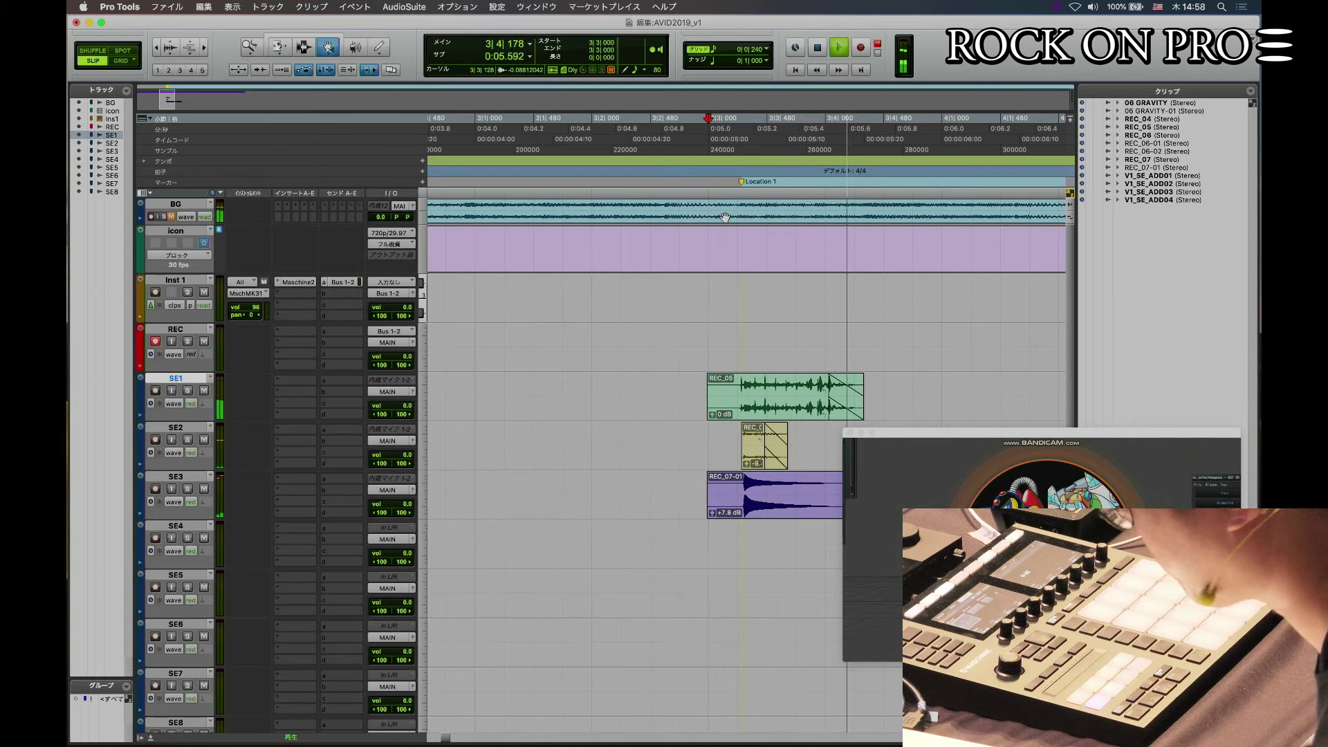
key(space)
Reposition the video window, shorten the SE3 clip to end at about 3|4|561 with a fade-out, and play back the result.
key(super+bracketleft)
key(super+bracketleft)
drag(943, 434, 497, 131)
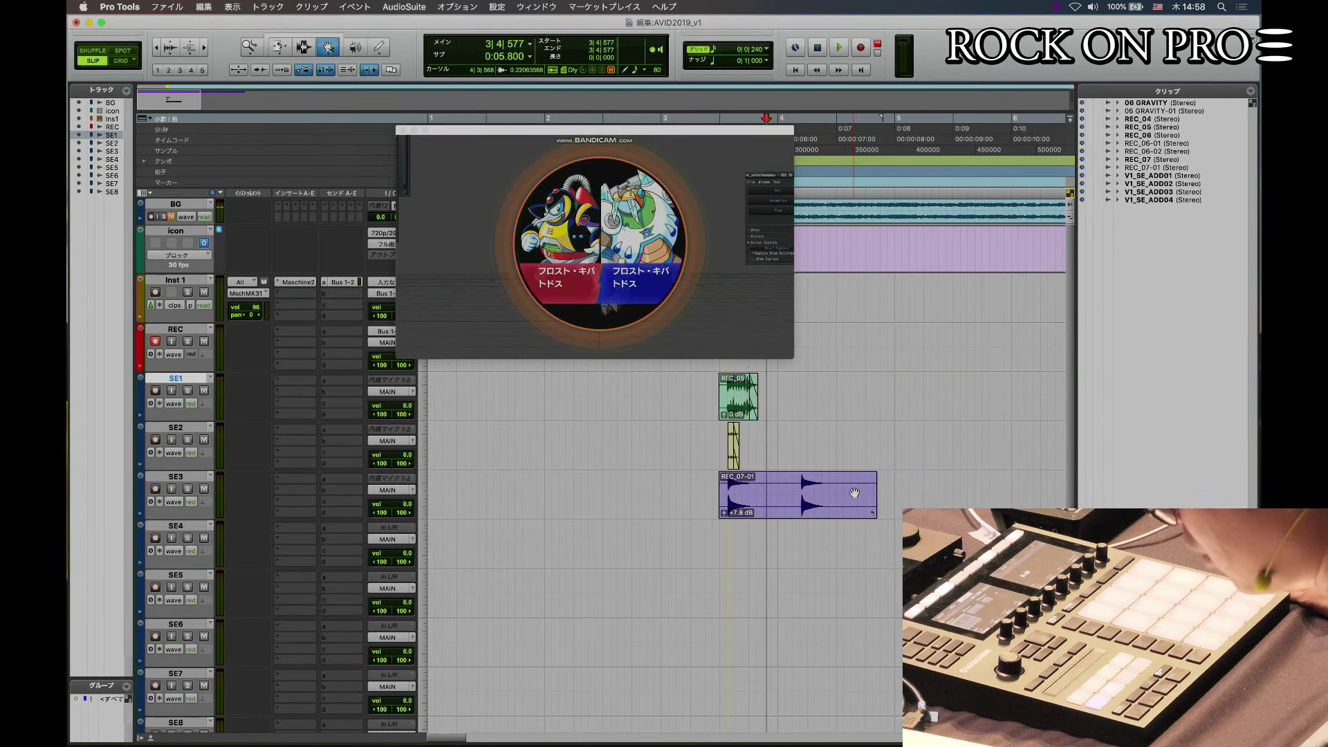
drag(858, 491, 765, 492)
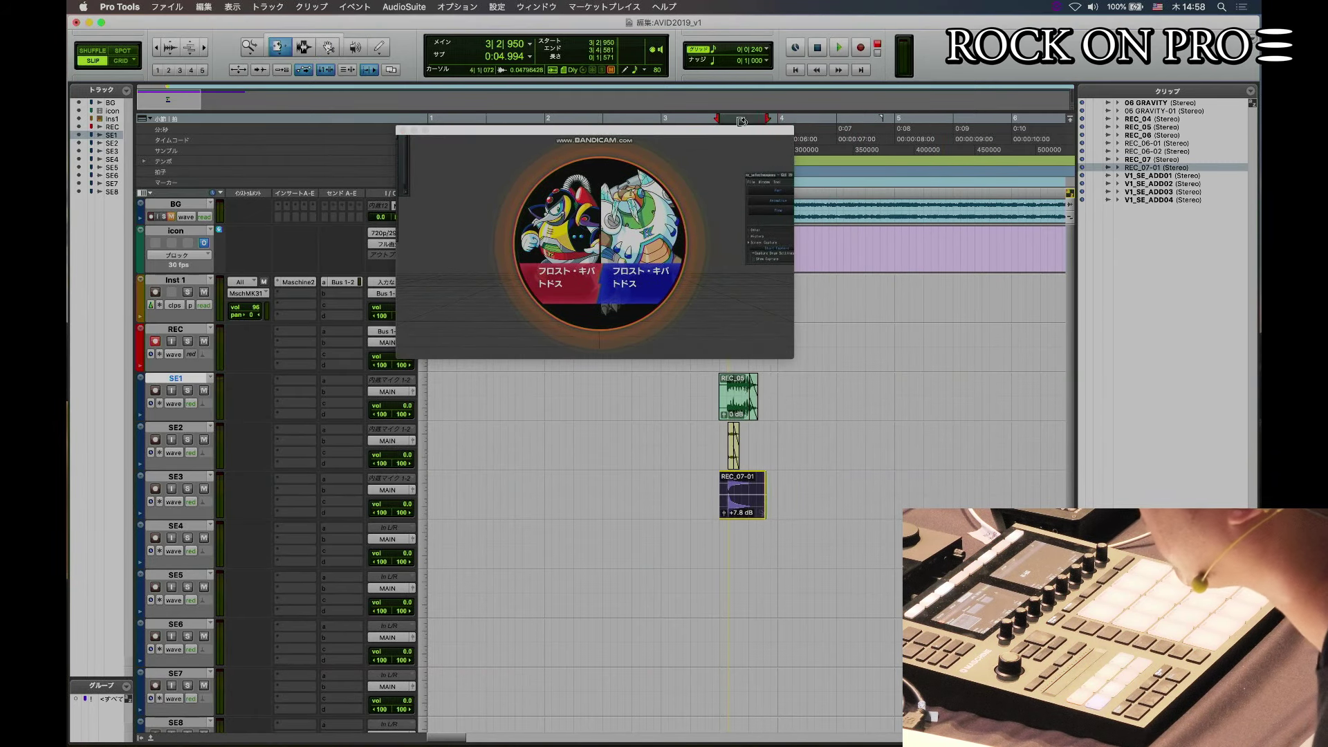
drag(711, 127, 537, 146)
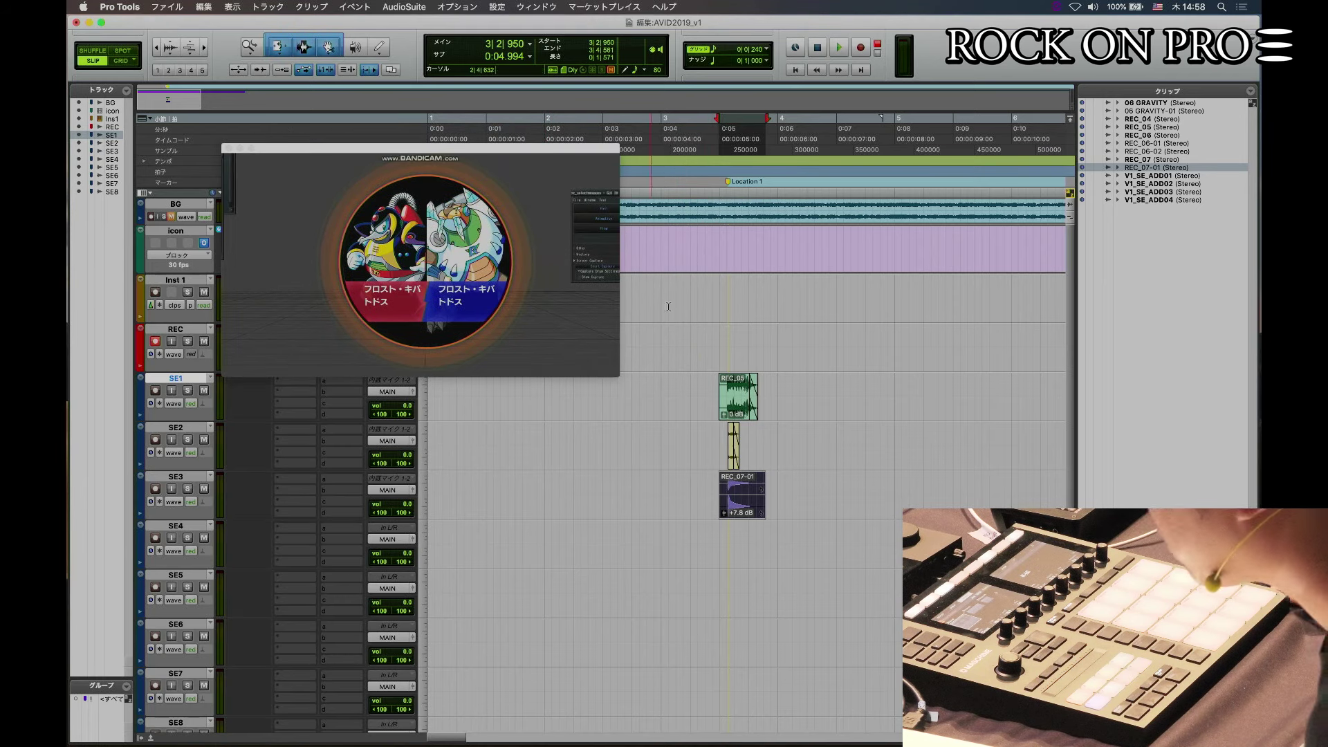
click(703, 150)
key(space)
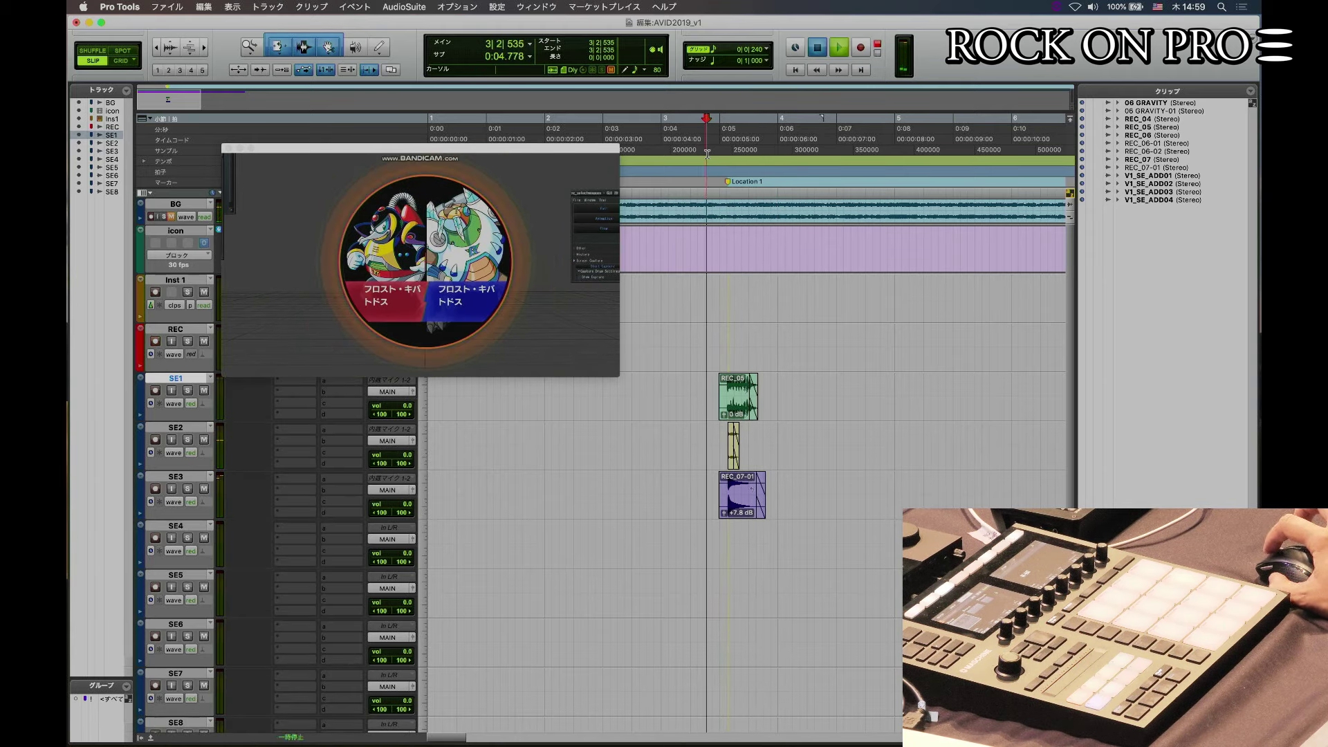
key(space)
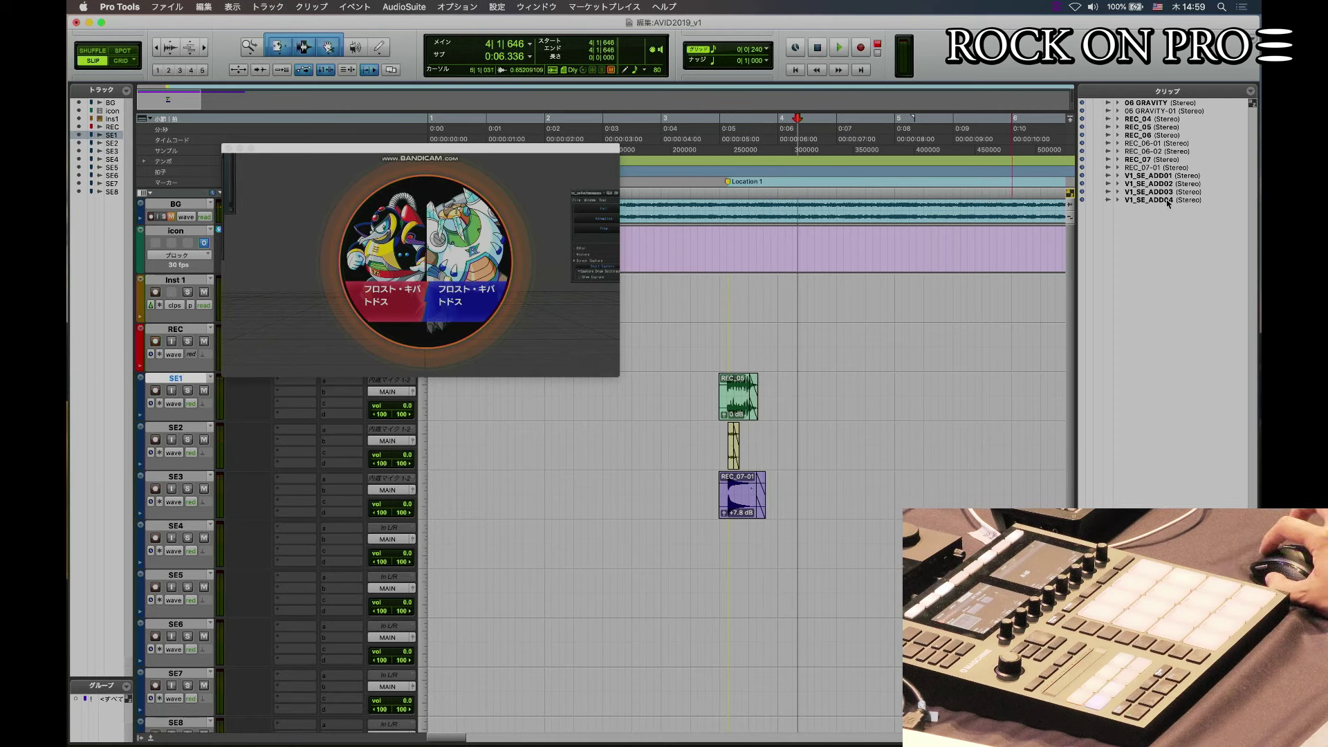
Preview the added effect clips V1_SE_ADD04, V1_SE_ADD02, V1_SE_ADD03 and V1_SE_ADD01 from the clip list.
click(1170, 201)
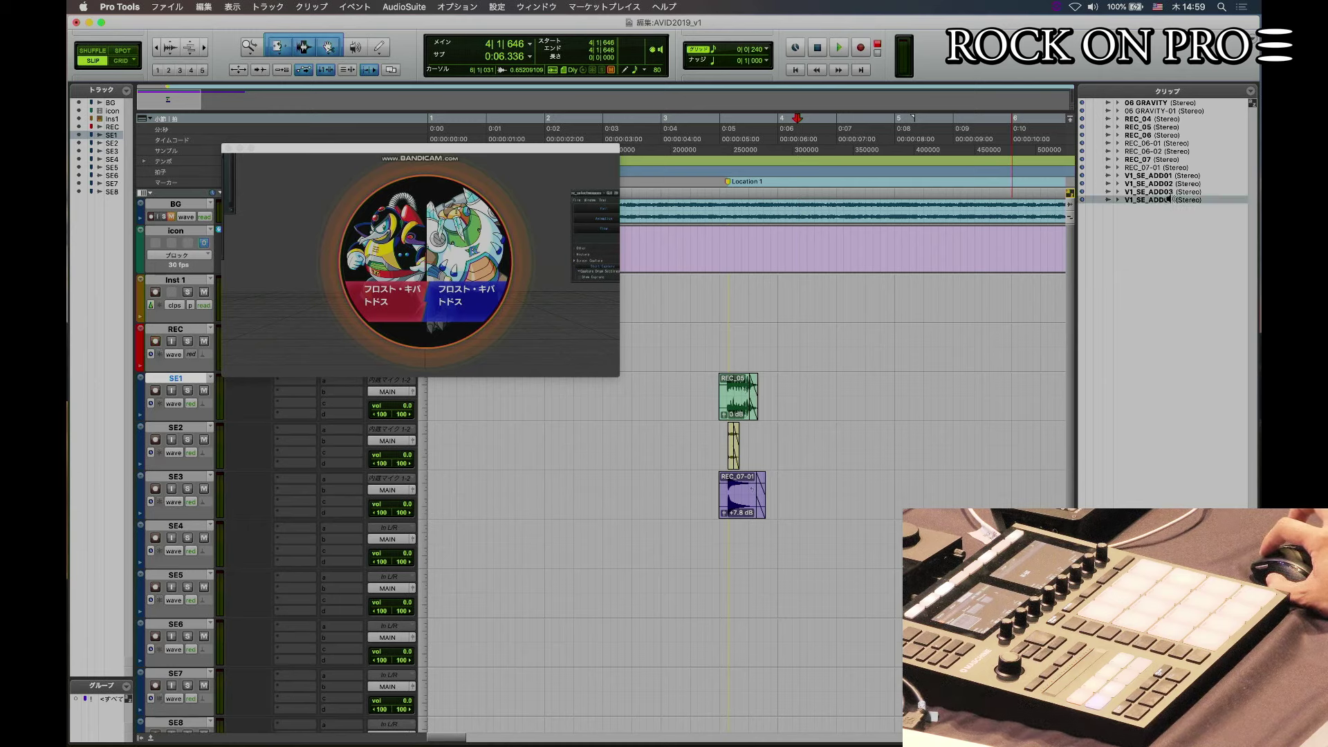
click(1170, 184)
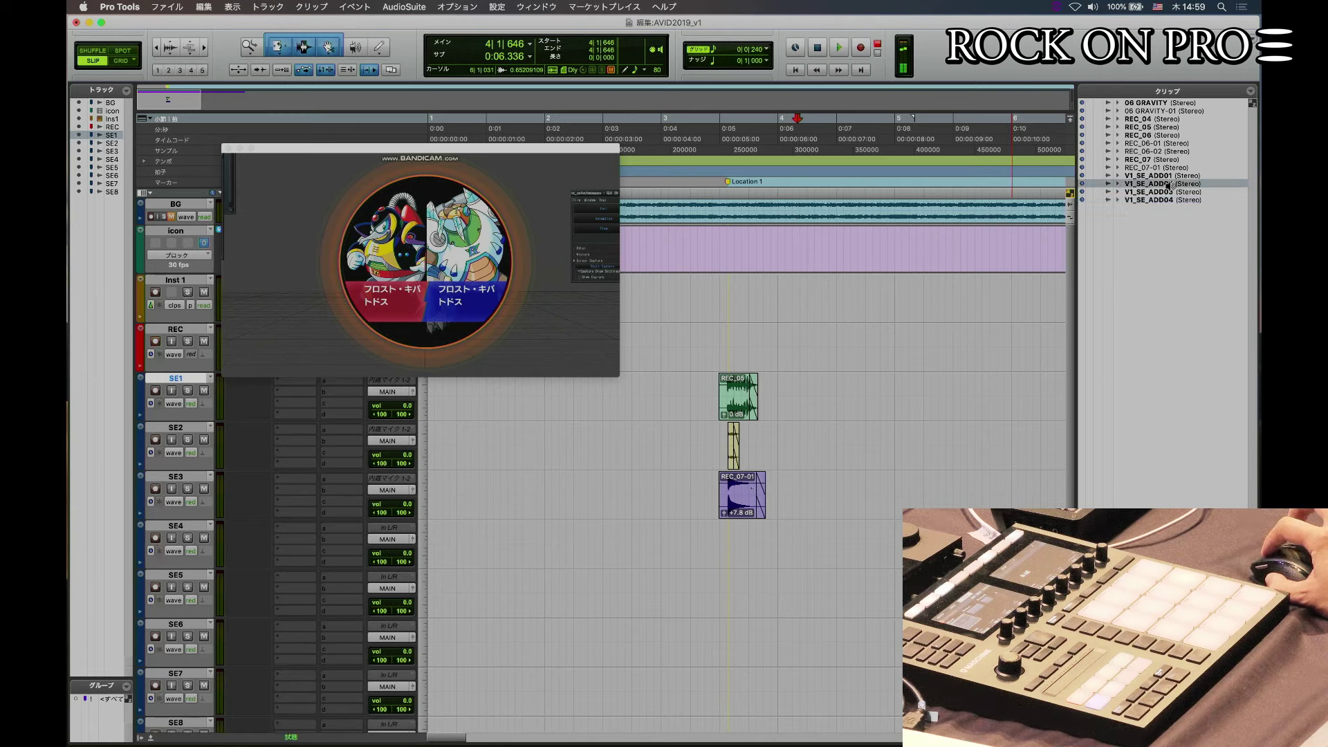
click(1168, 192)
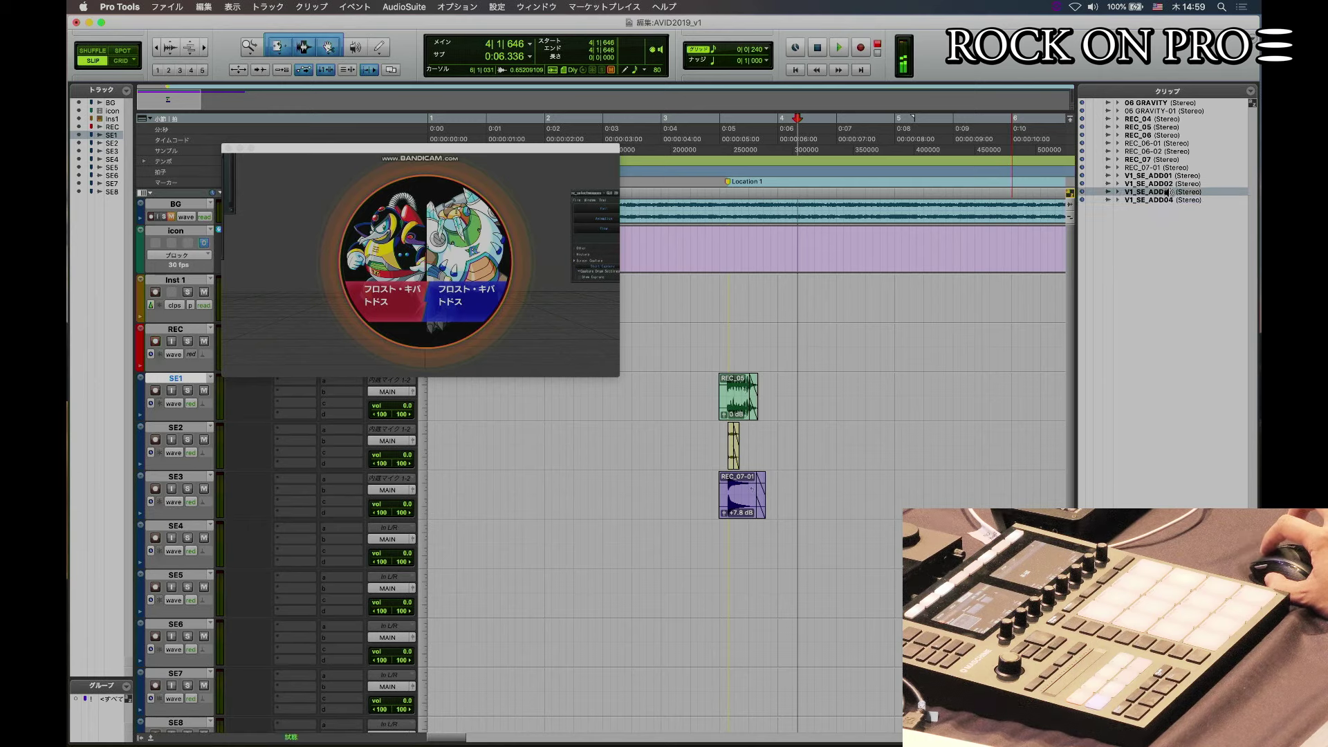
click(1163, 175)
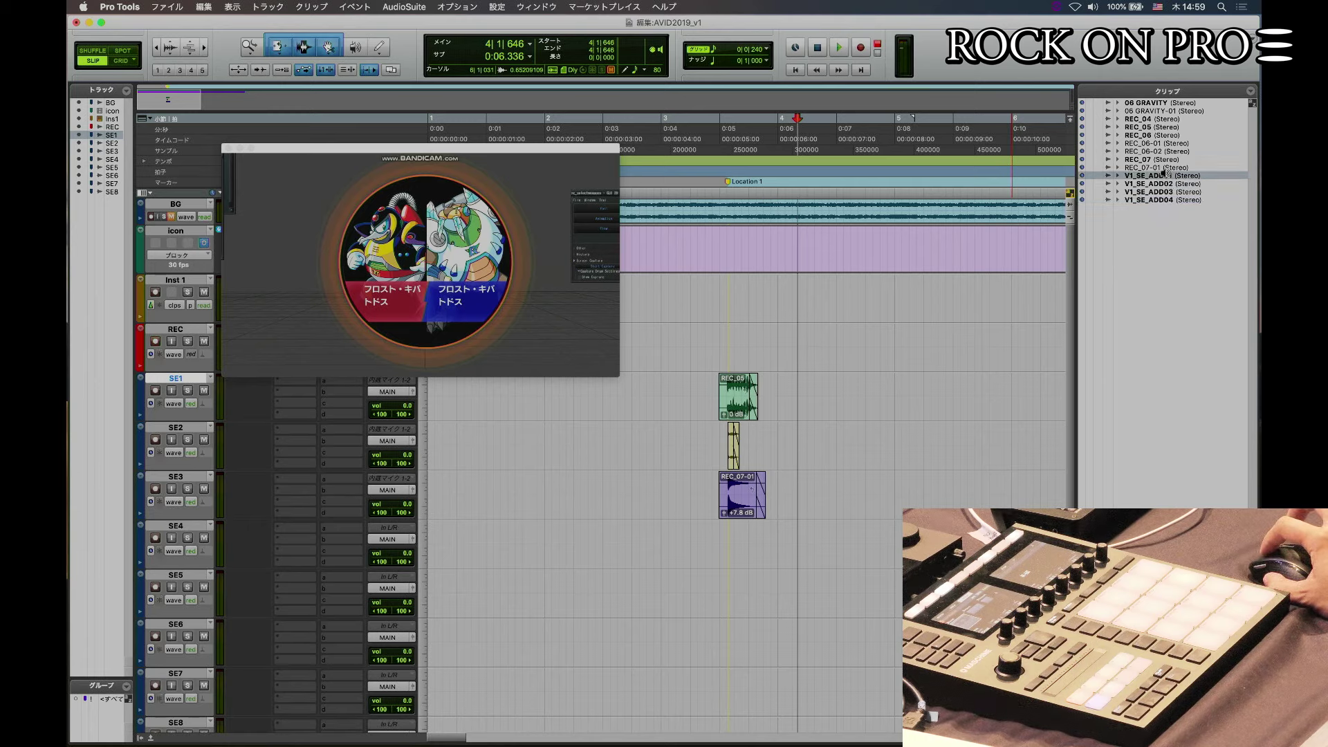
Place V1_SE_ADD04 on SE4 at the Location 1 marker, lower its clip gain to -5.6 dB and audition the layers.
drag(1162, 200, 870, 493)
drag(695, 580, 750, 559)
key(super+bracketright)
key(super+bracketright)
click(710, 157)
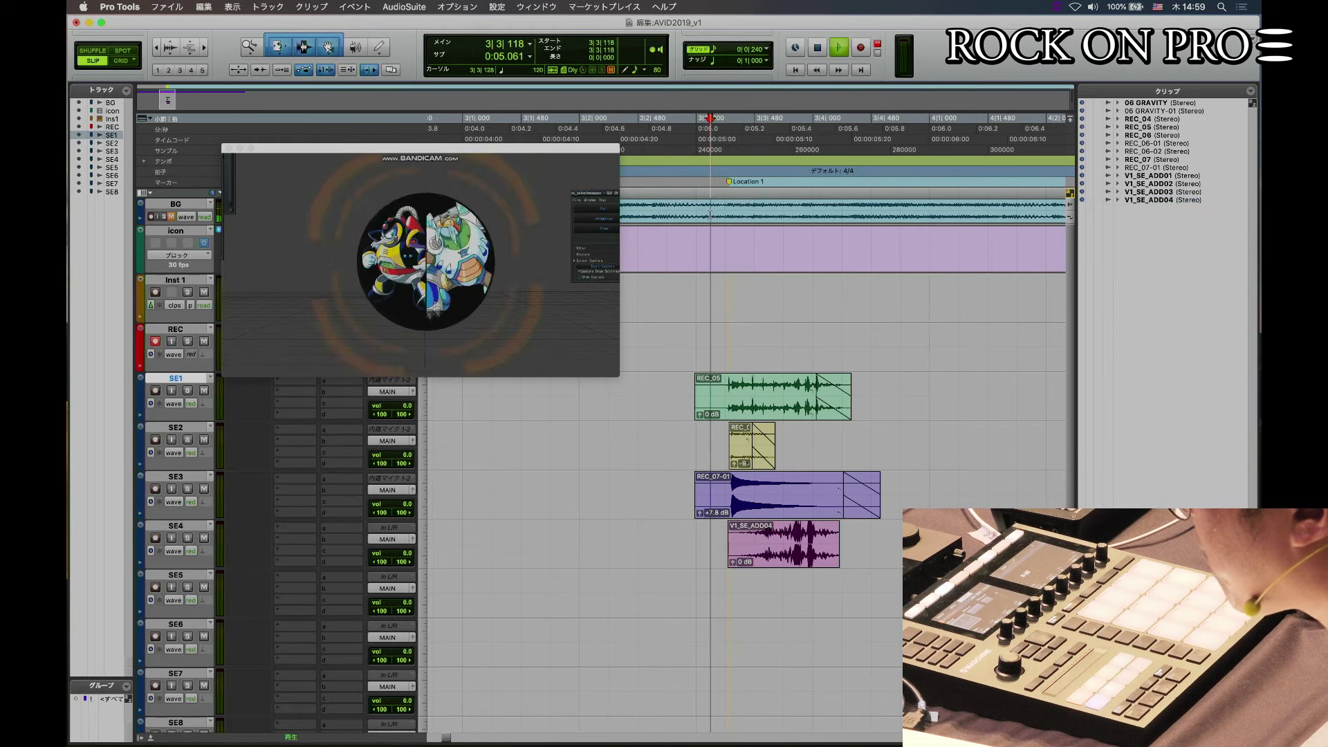
drag(733, 566, 733, 569)
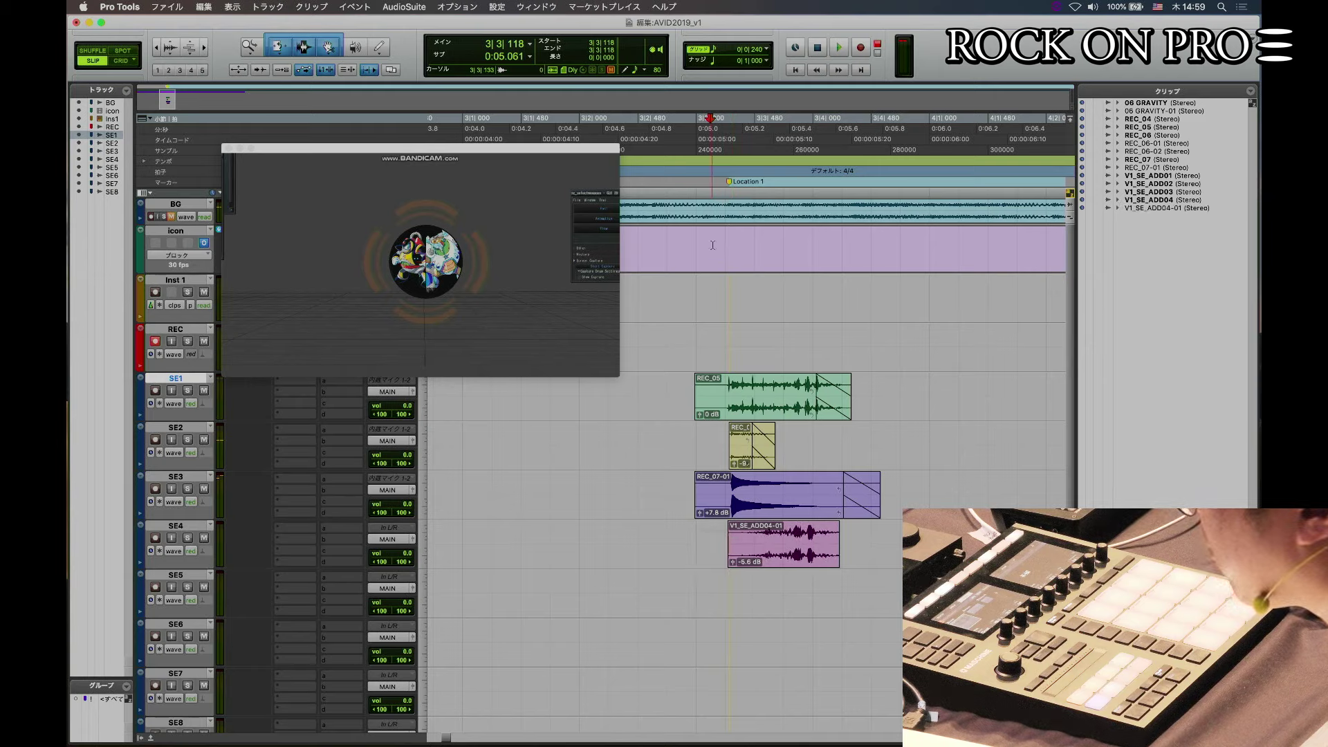
key(space)
key(space)
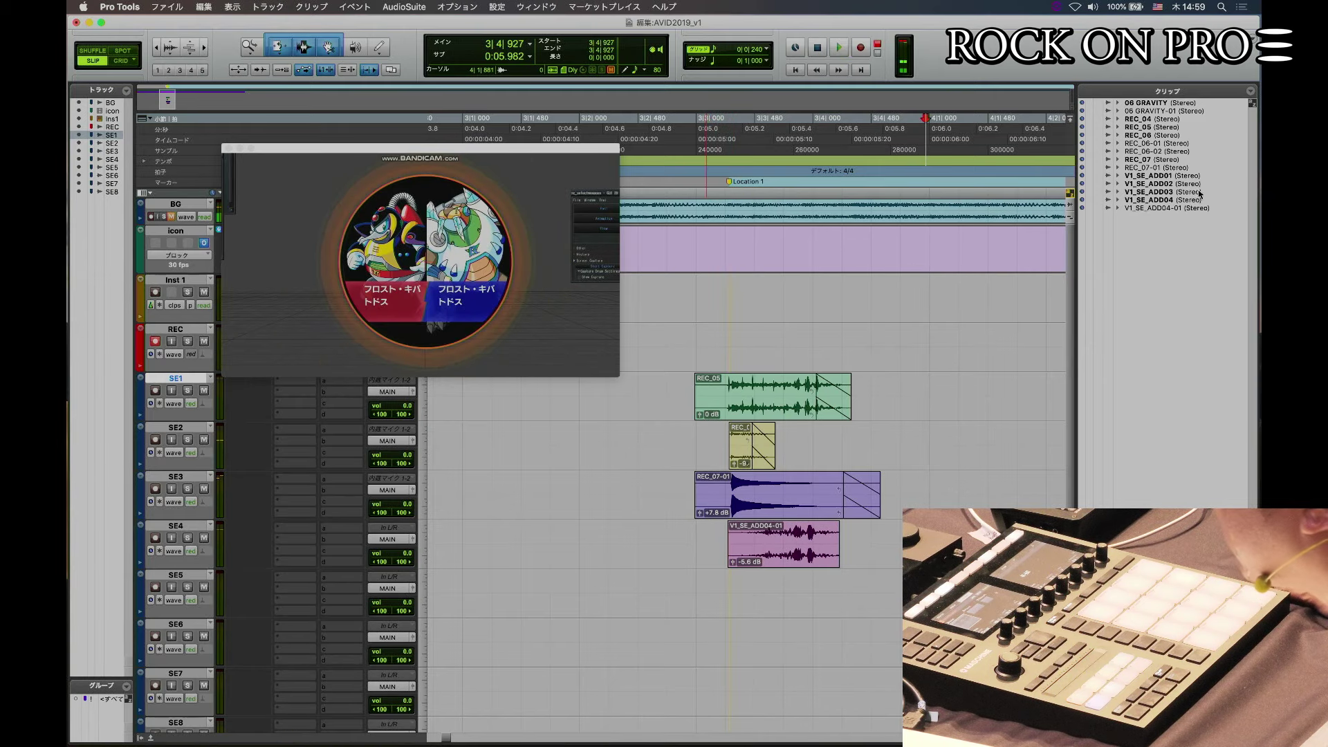
Place V1_SE_ADD03 on SE5, starting slightly before the Location 1 marker at 3|3|210, and play it back with the other layers.
drag(1154, 195, 734, 606)
key(space)
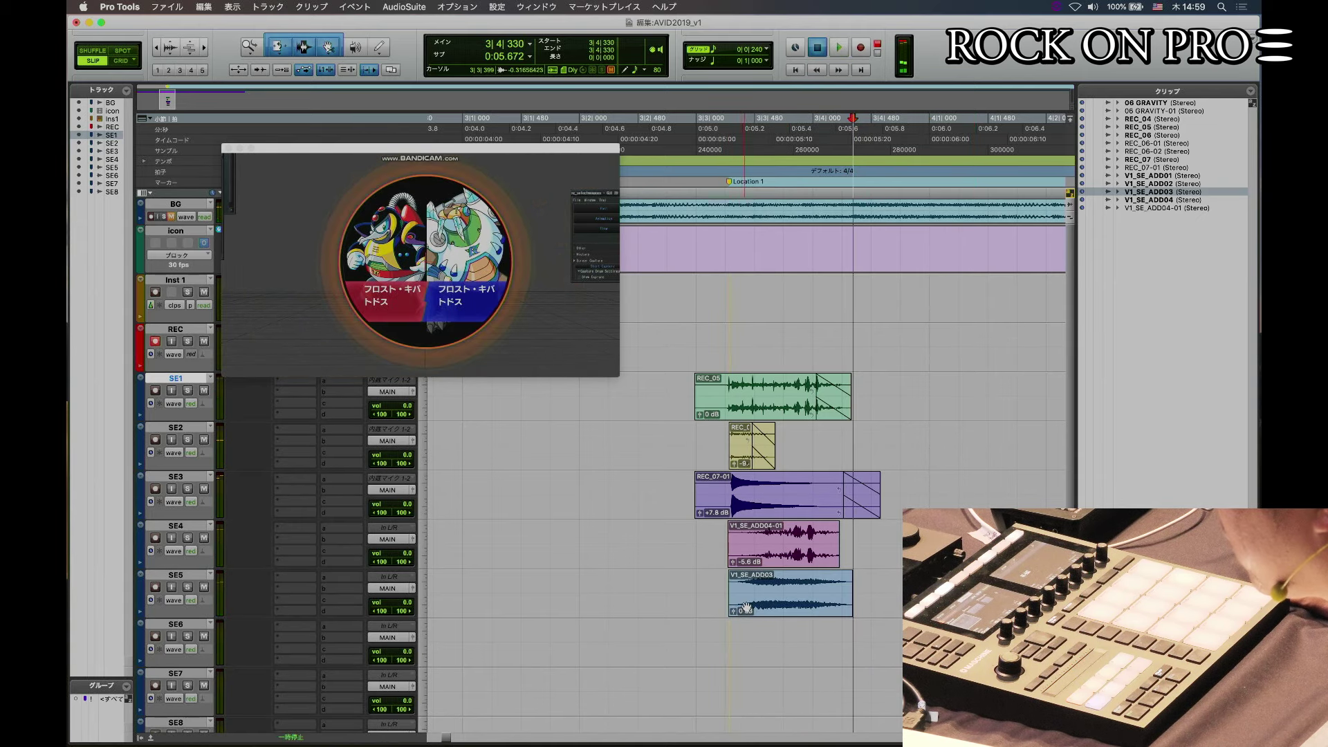
drag(740, 609, 733, 609)
key(space)
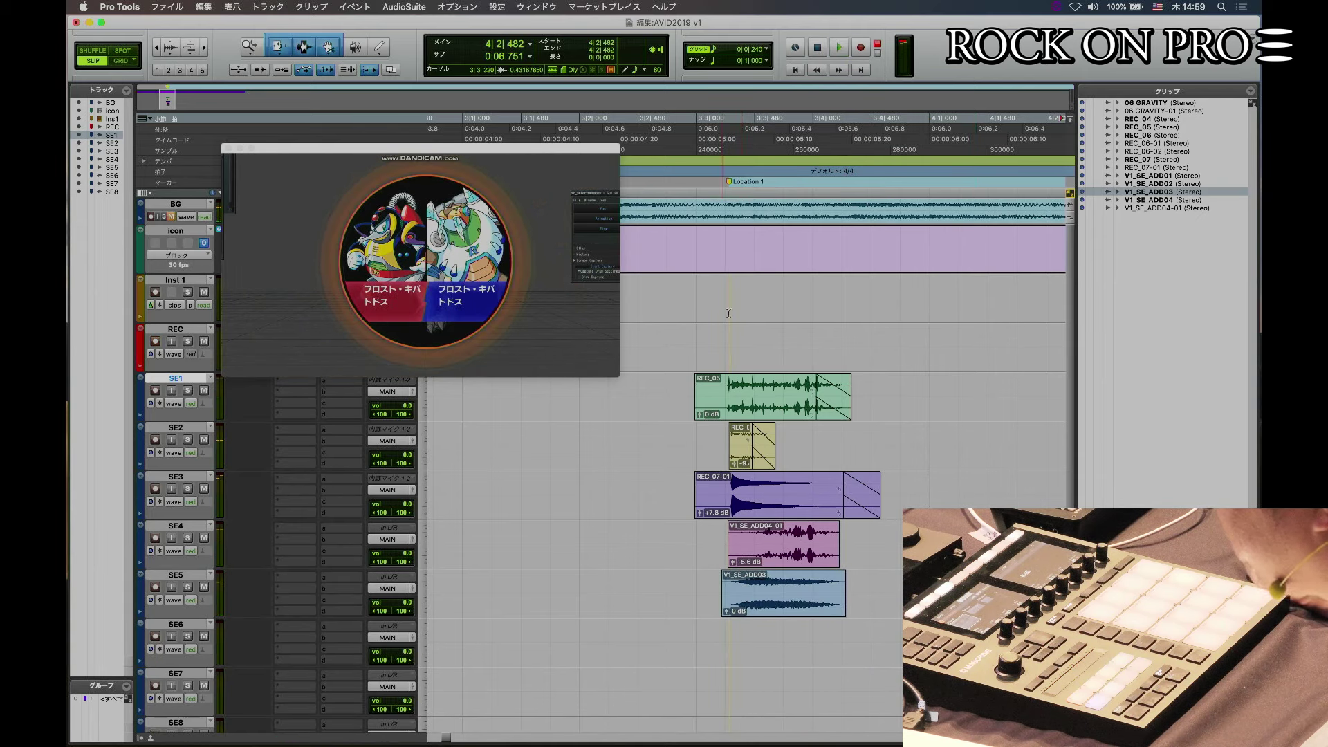
click(707, 168)
click(758, 590)
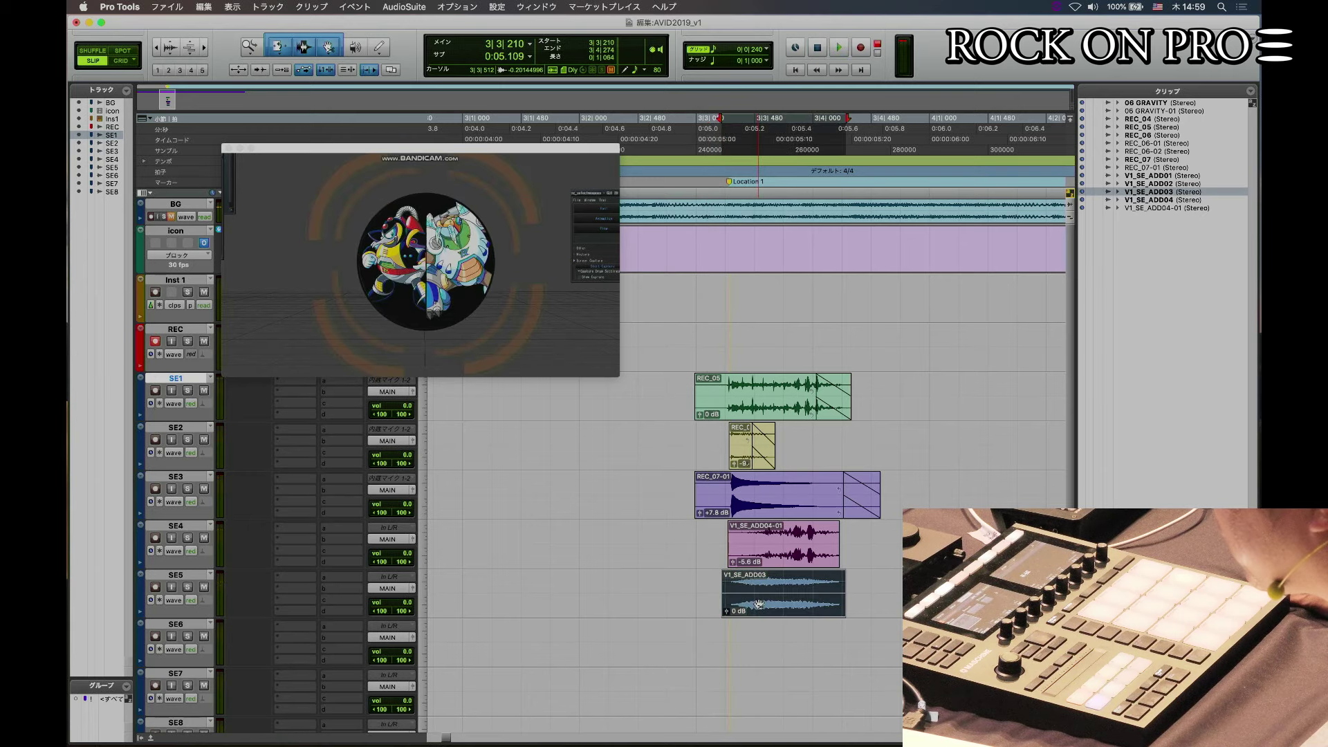
key(space)
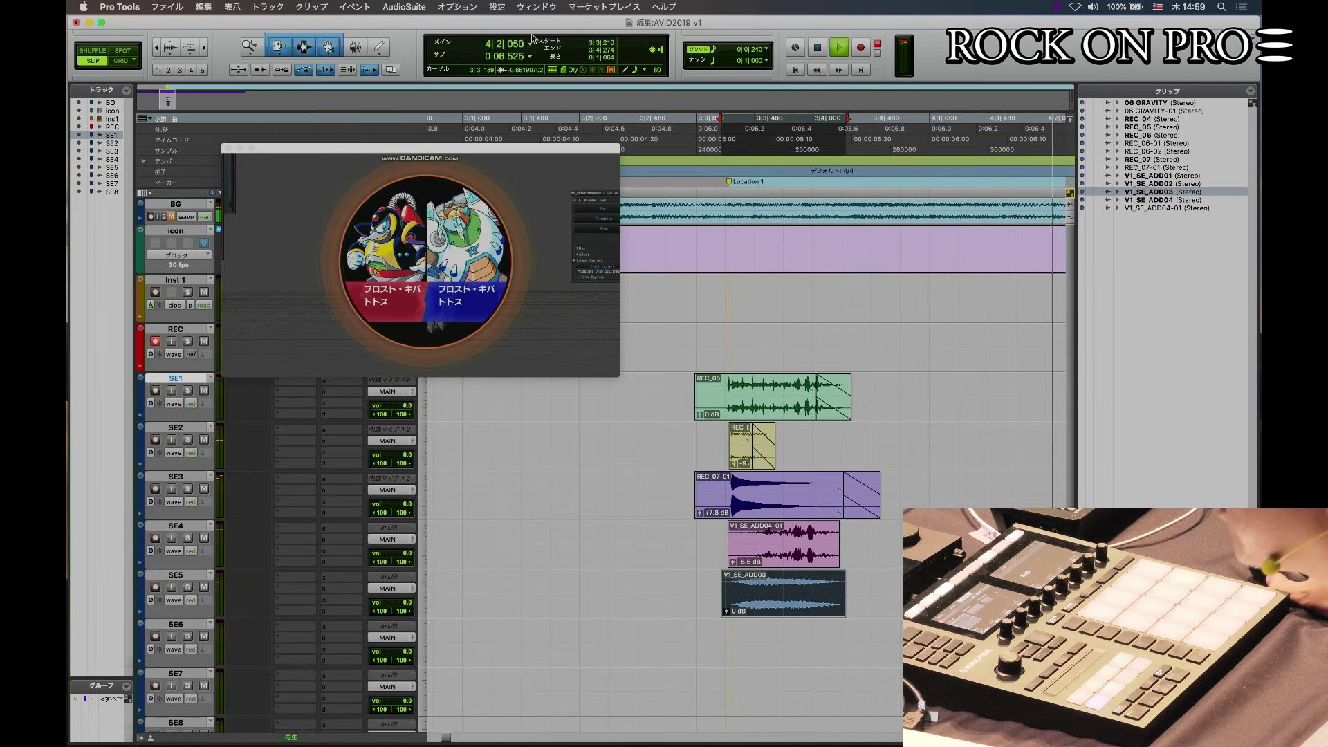
Render the SE5 clip 5 semitones higher with the Pitch II AudioSuite plug-in, audition it and close the plug-in.
click(400, 7)
mouse_move(428, 49)
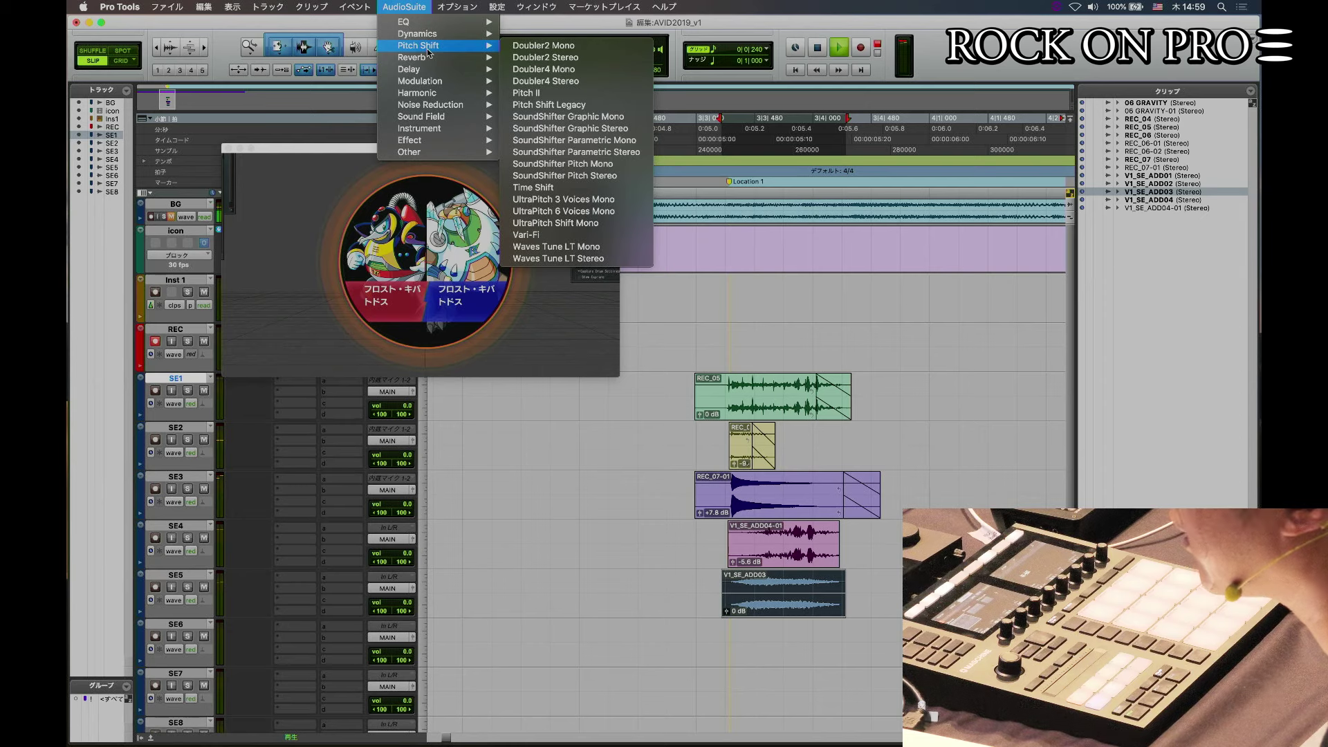
click(524, 94)
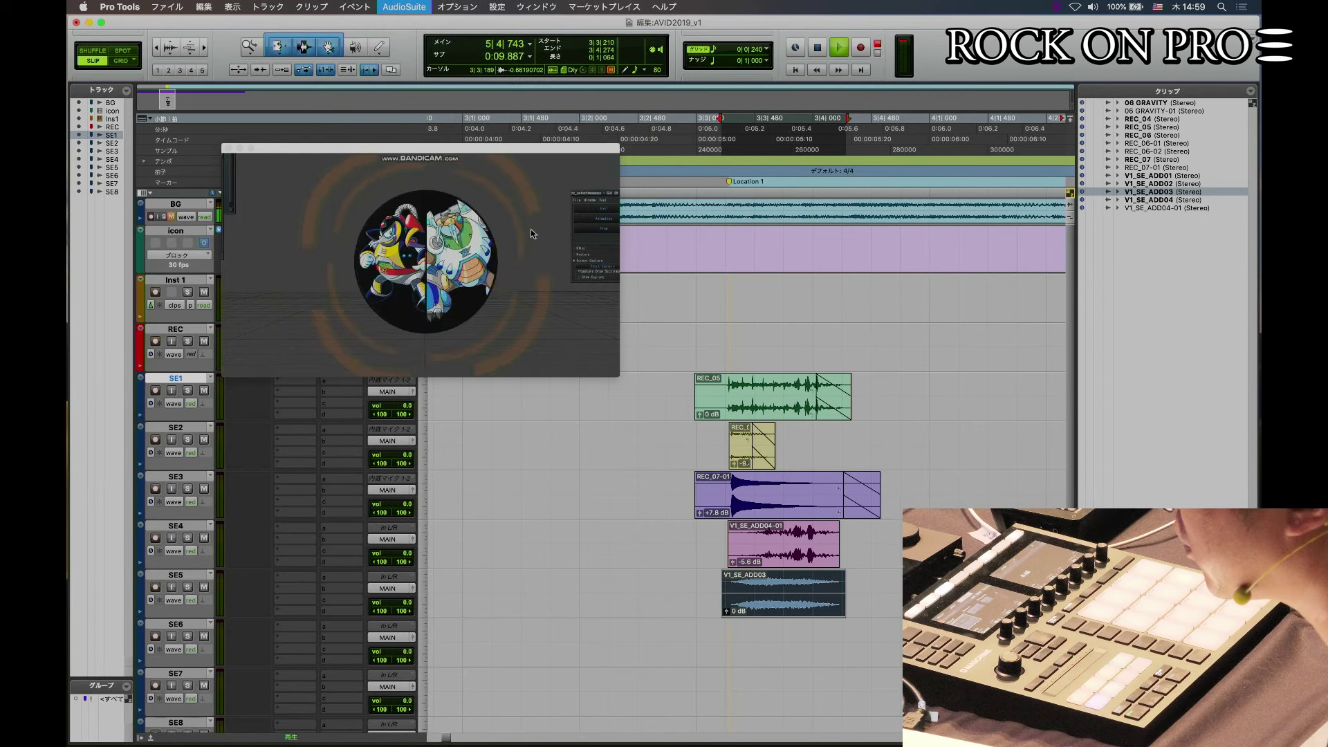
click(274, 201)
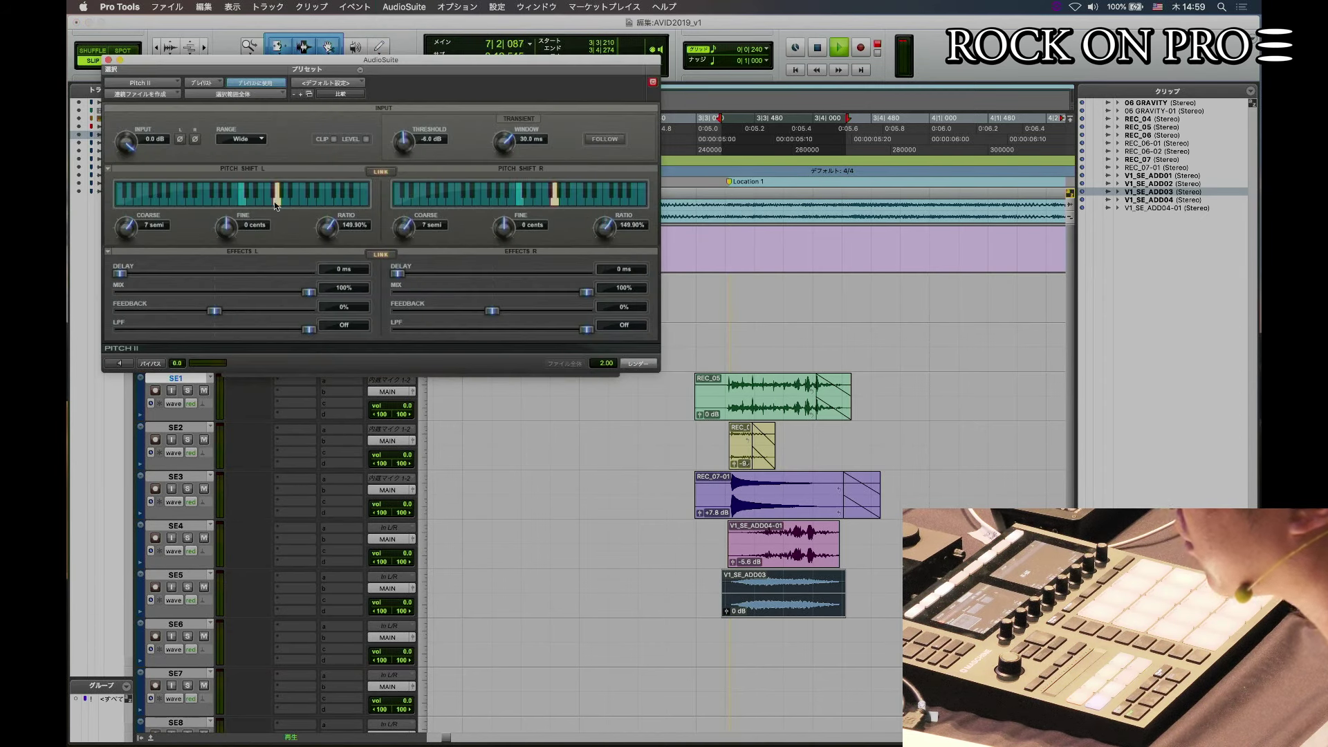
click(268, 201)
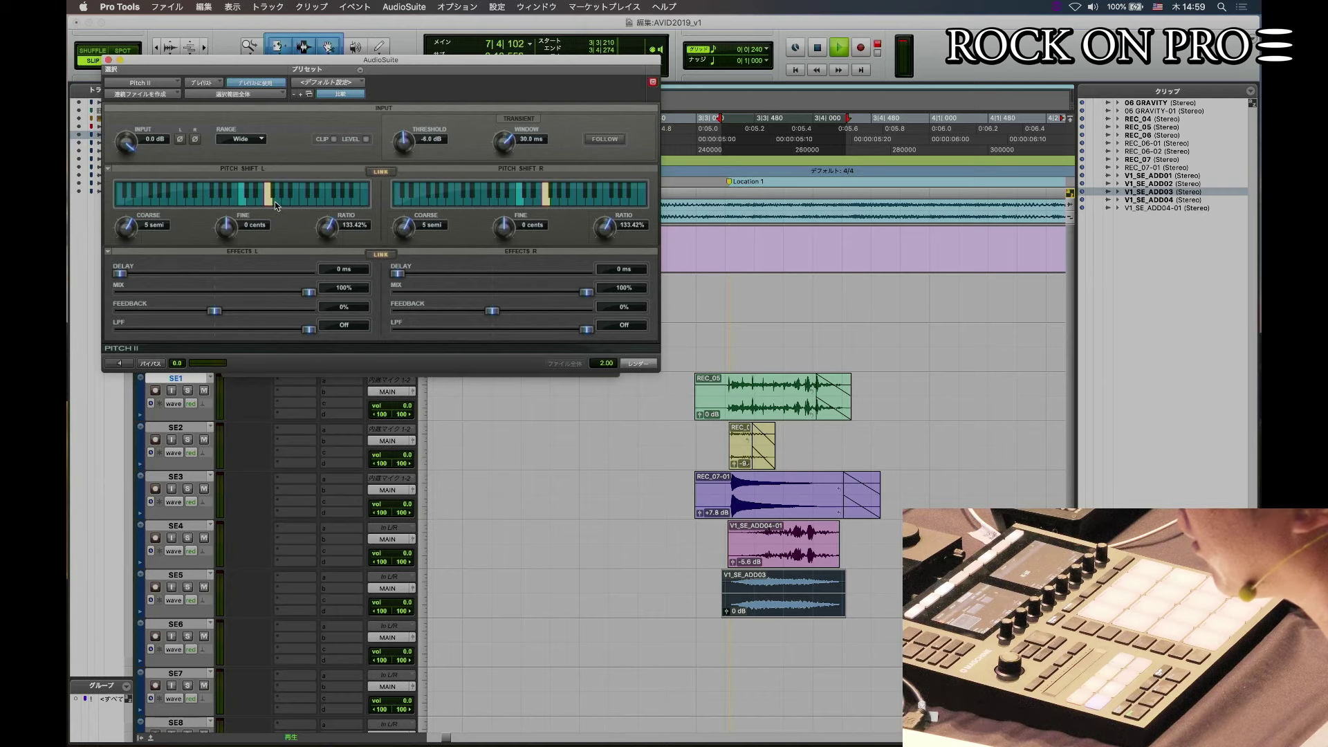
click(641, 367)
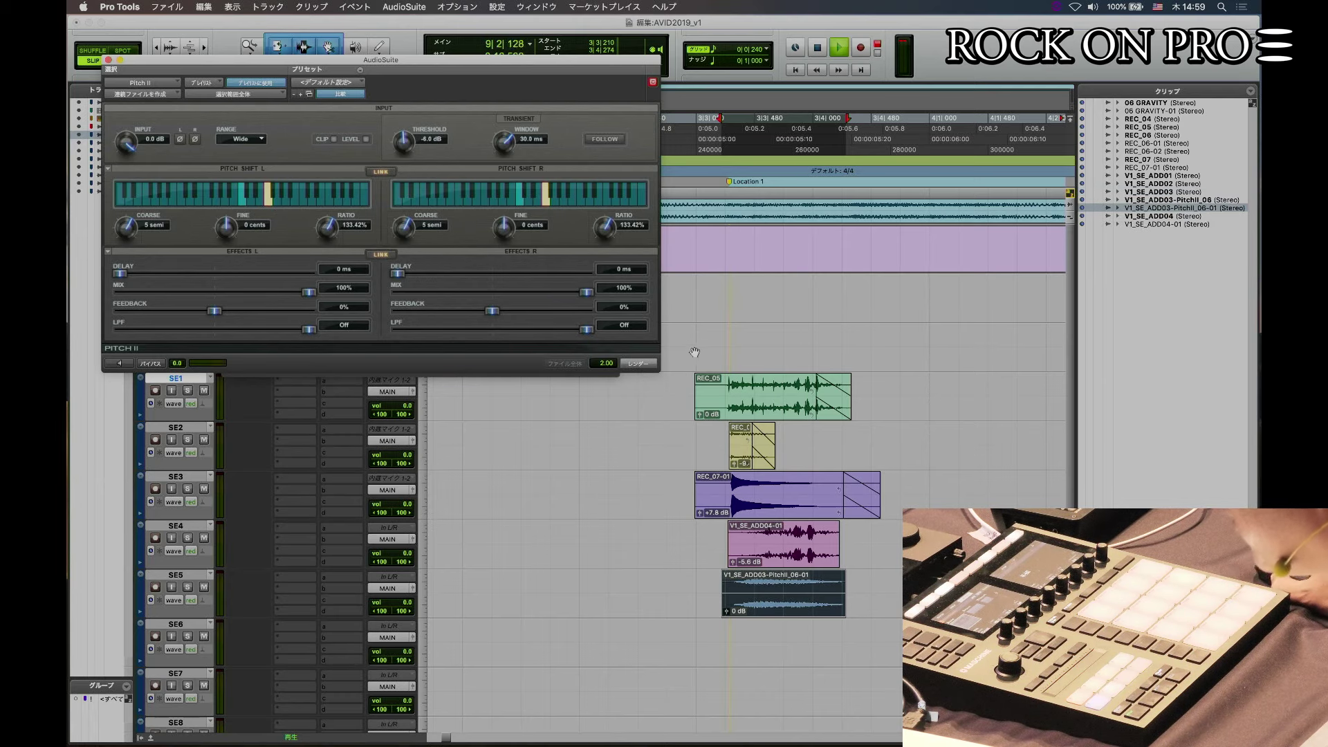
click(726, 154)
key(space)
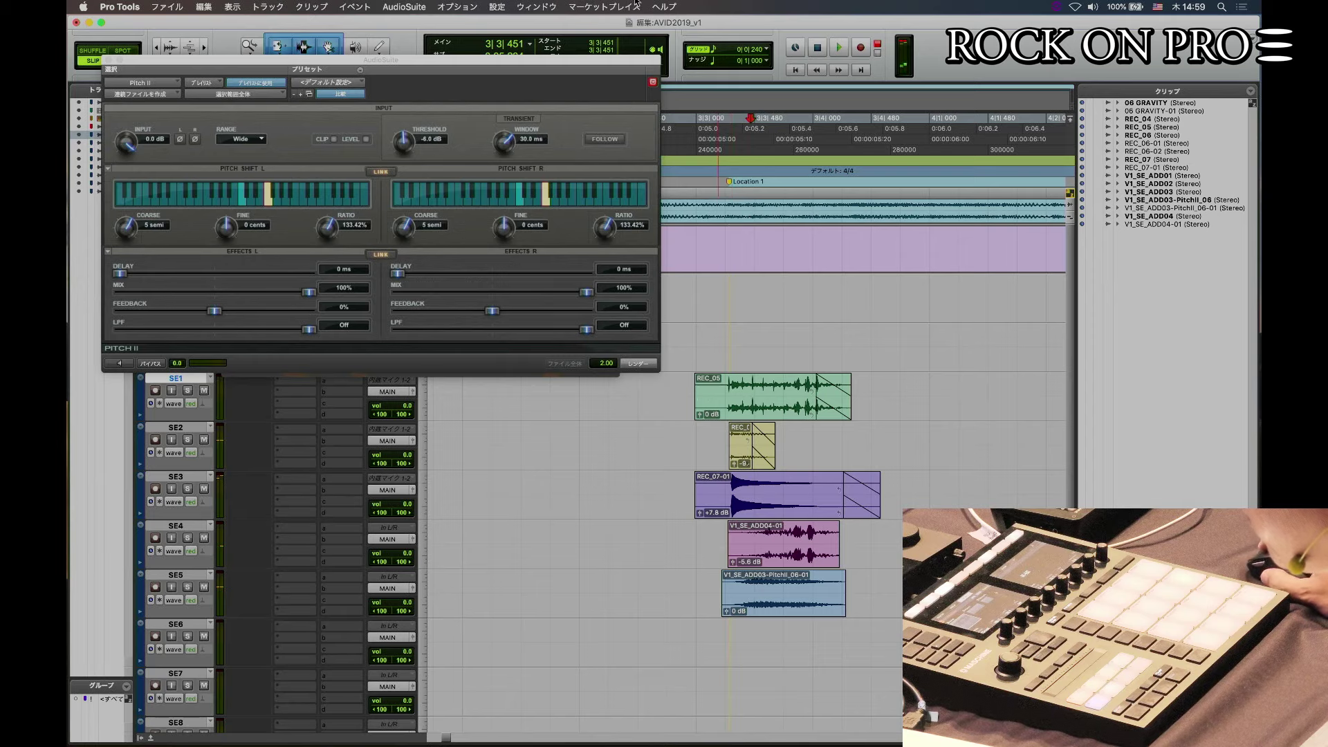
key(space)
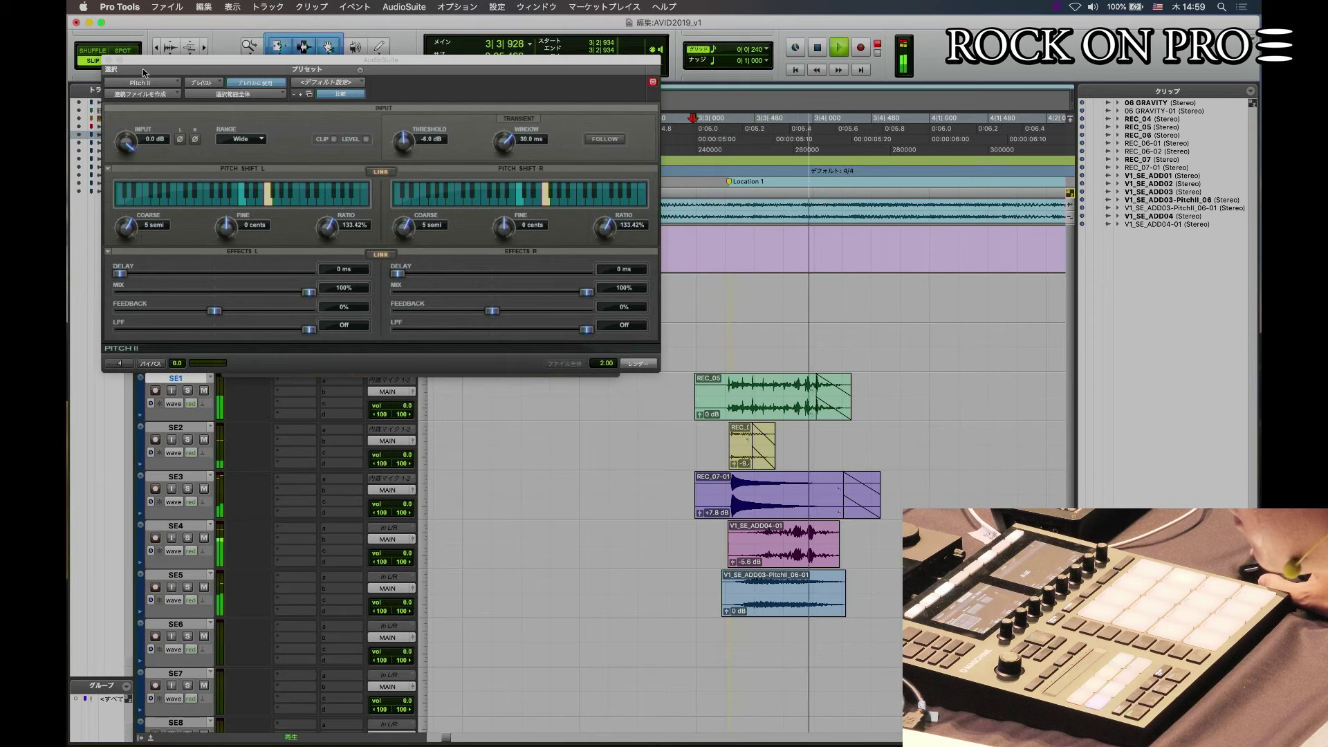
click(108, 60)
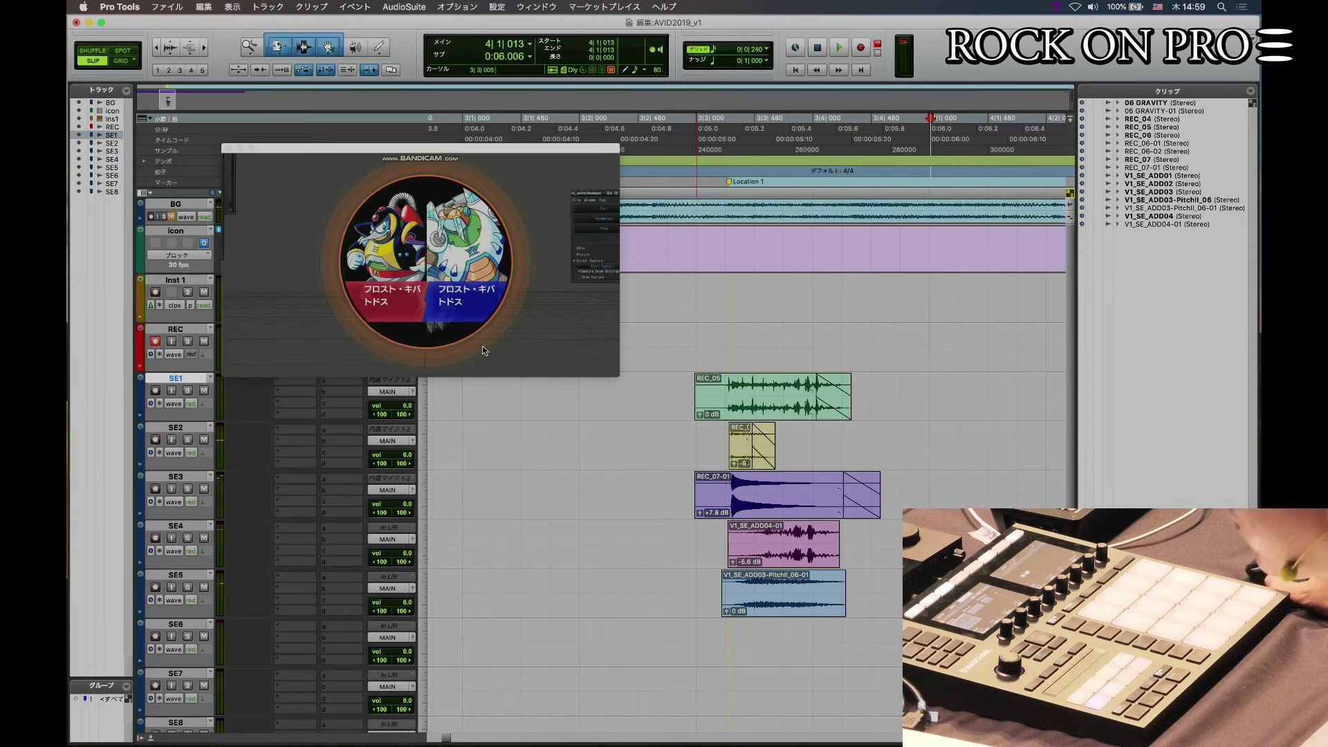
Raise the pitch-shifted SE5 clip's gain to +6.9 dB and audition the layers.
click(732, 615)
drag(732, 614, 728, 600)
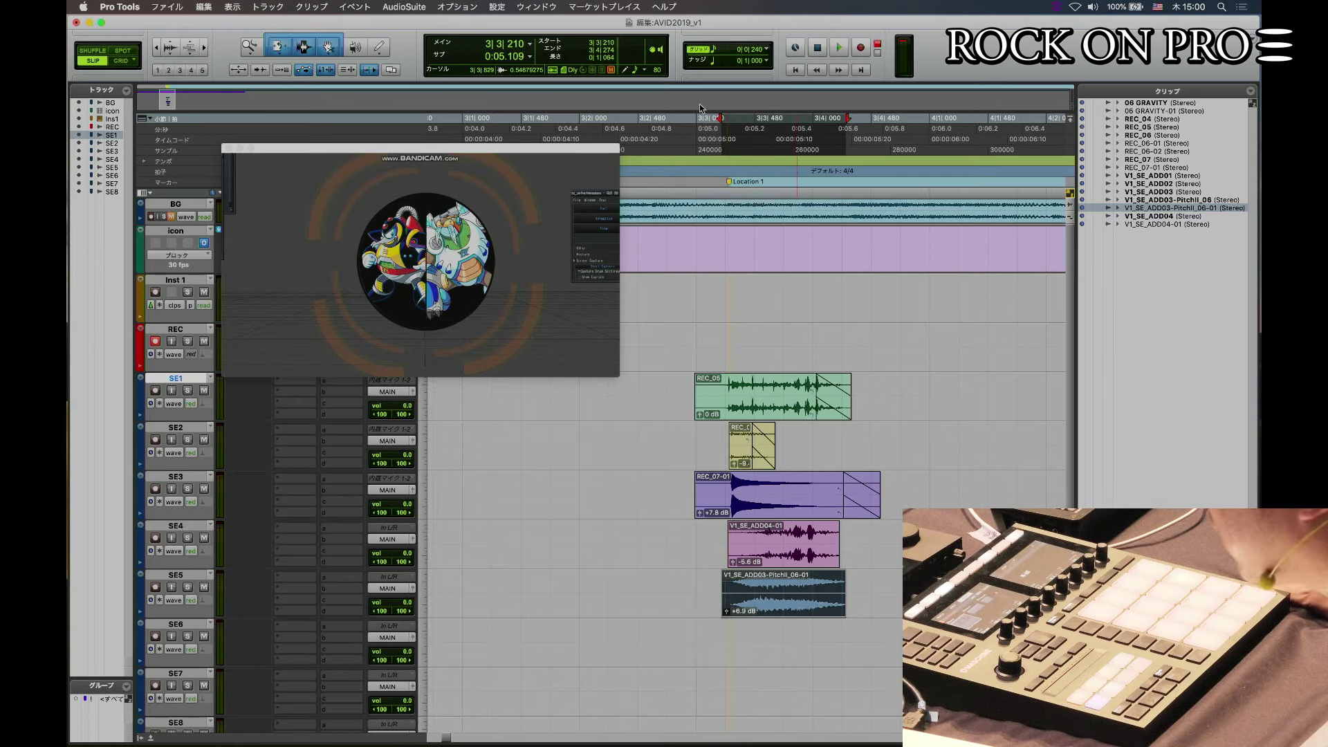
key(space)
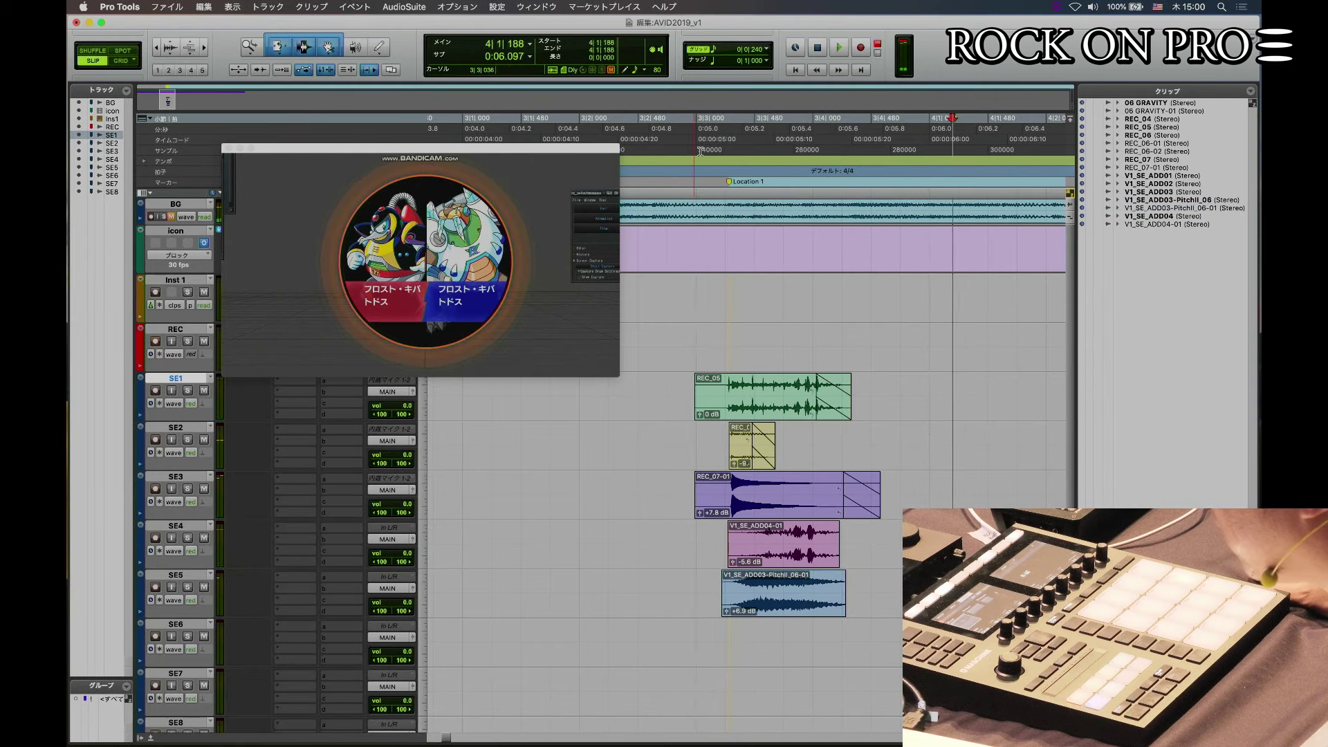
Place V1_SE_ADD02 on SE6, starting slightly after the Location 1 marker at 3|3|343, and audition it with the other layers.
click(1165, 184)
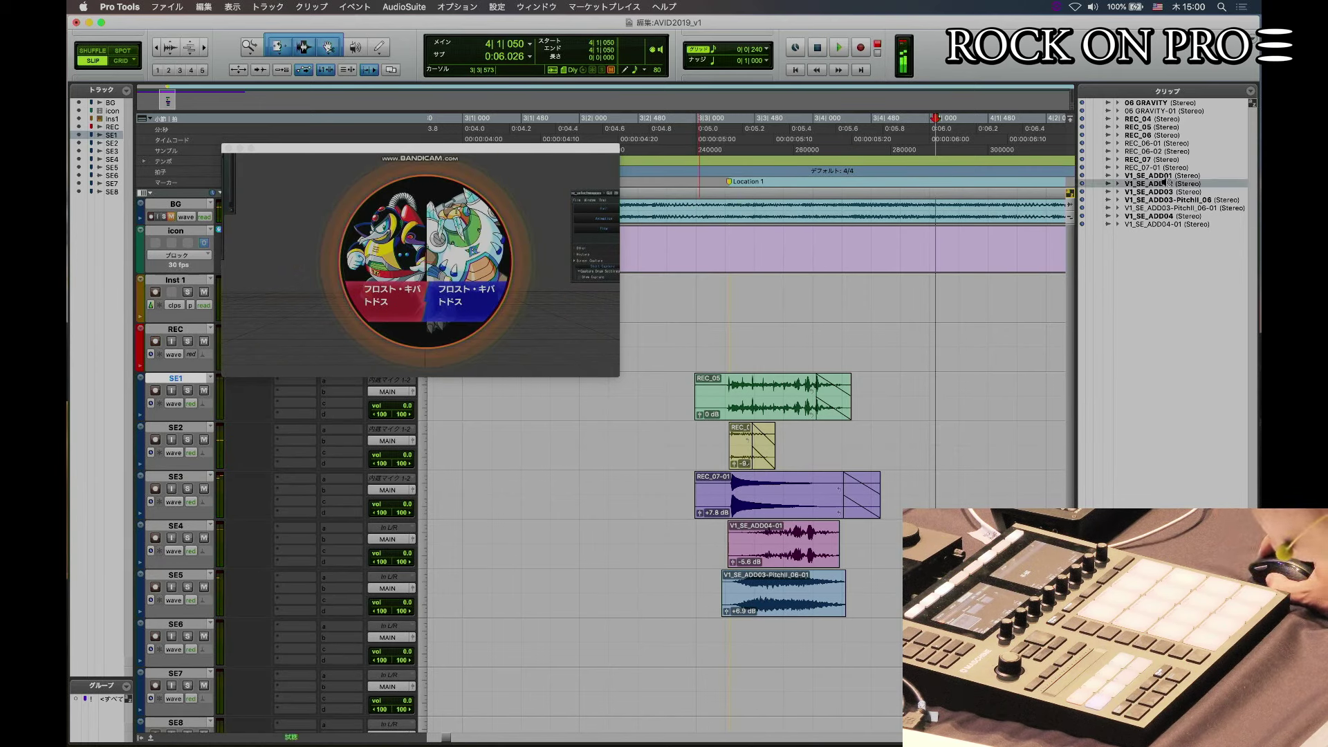
drag(1166, 184, 784, 650)
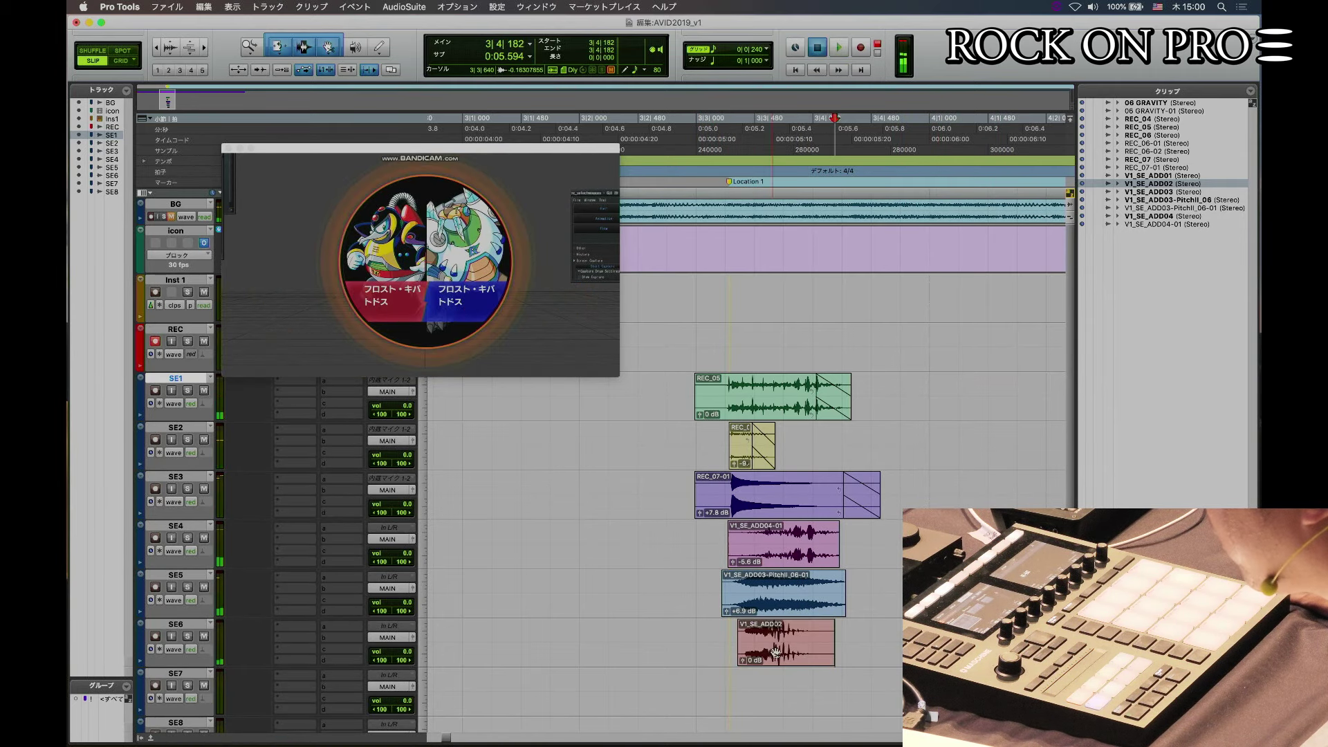
click(731, 158)
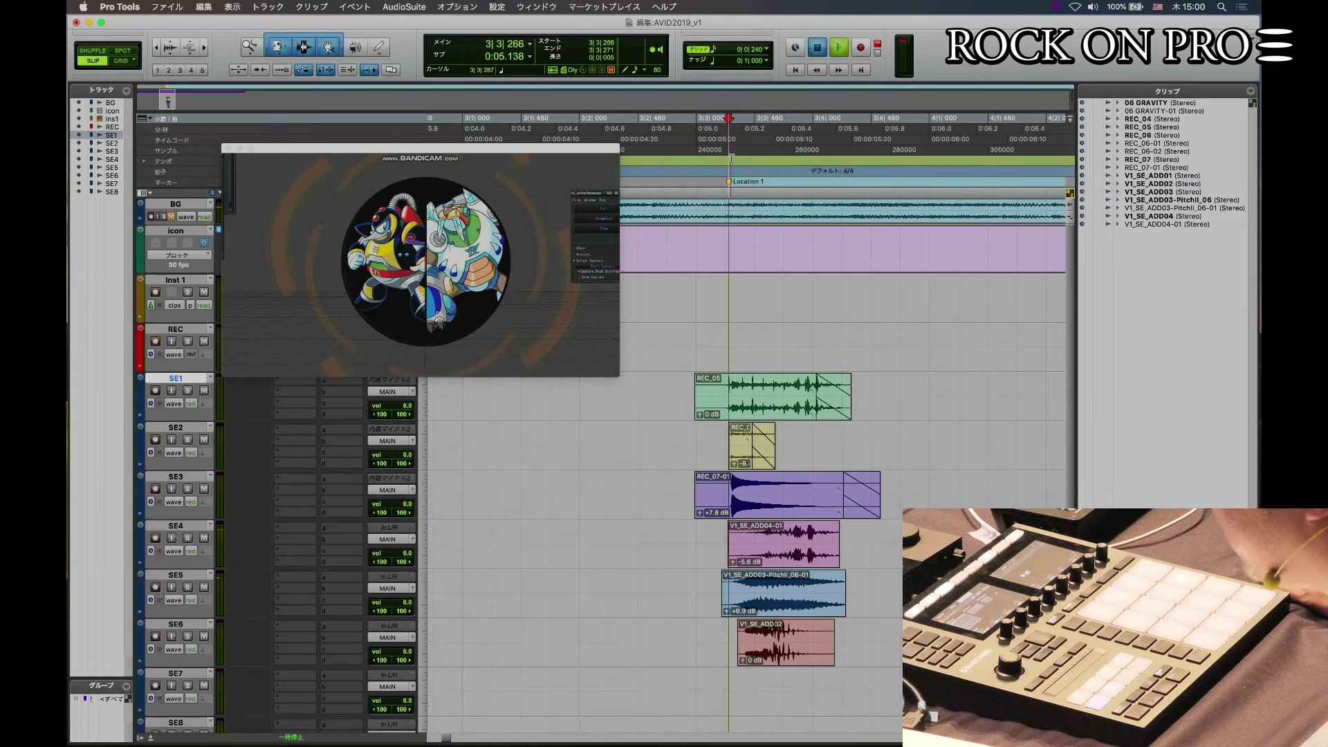
key(space)
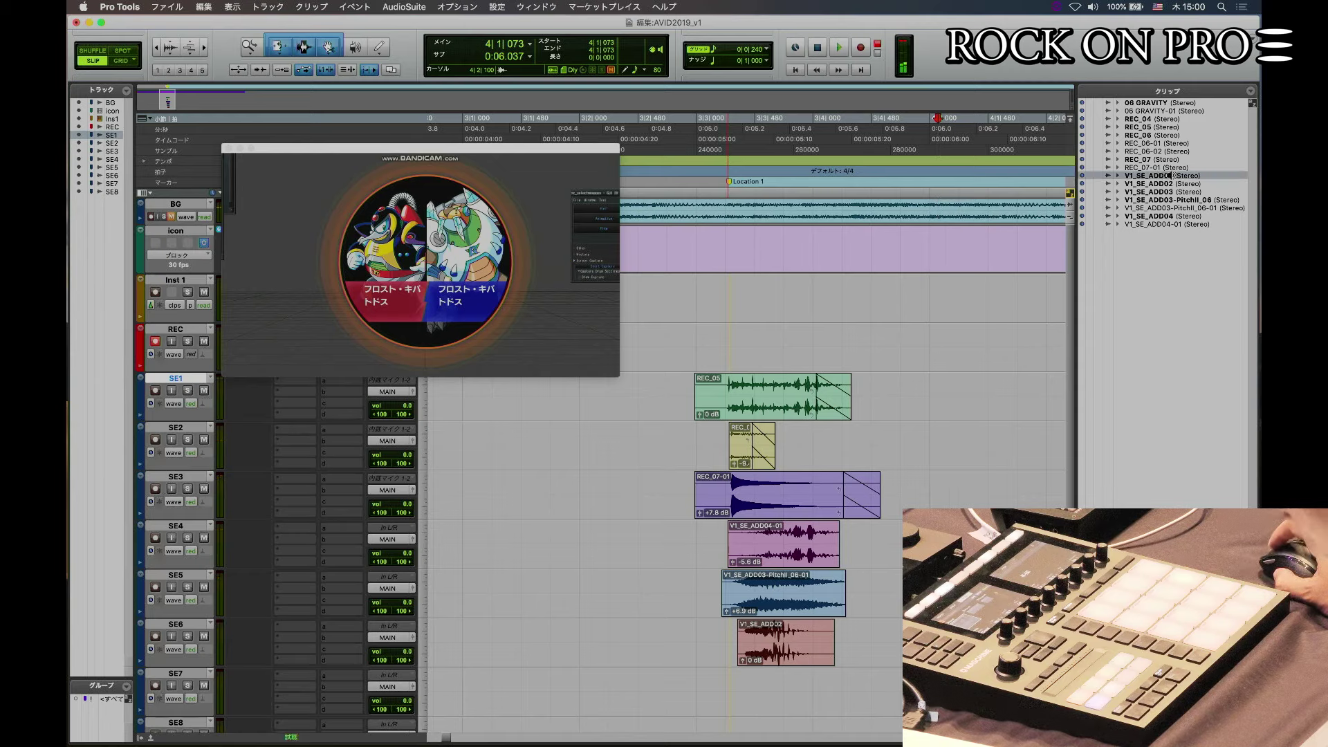
click(1171, 184)
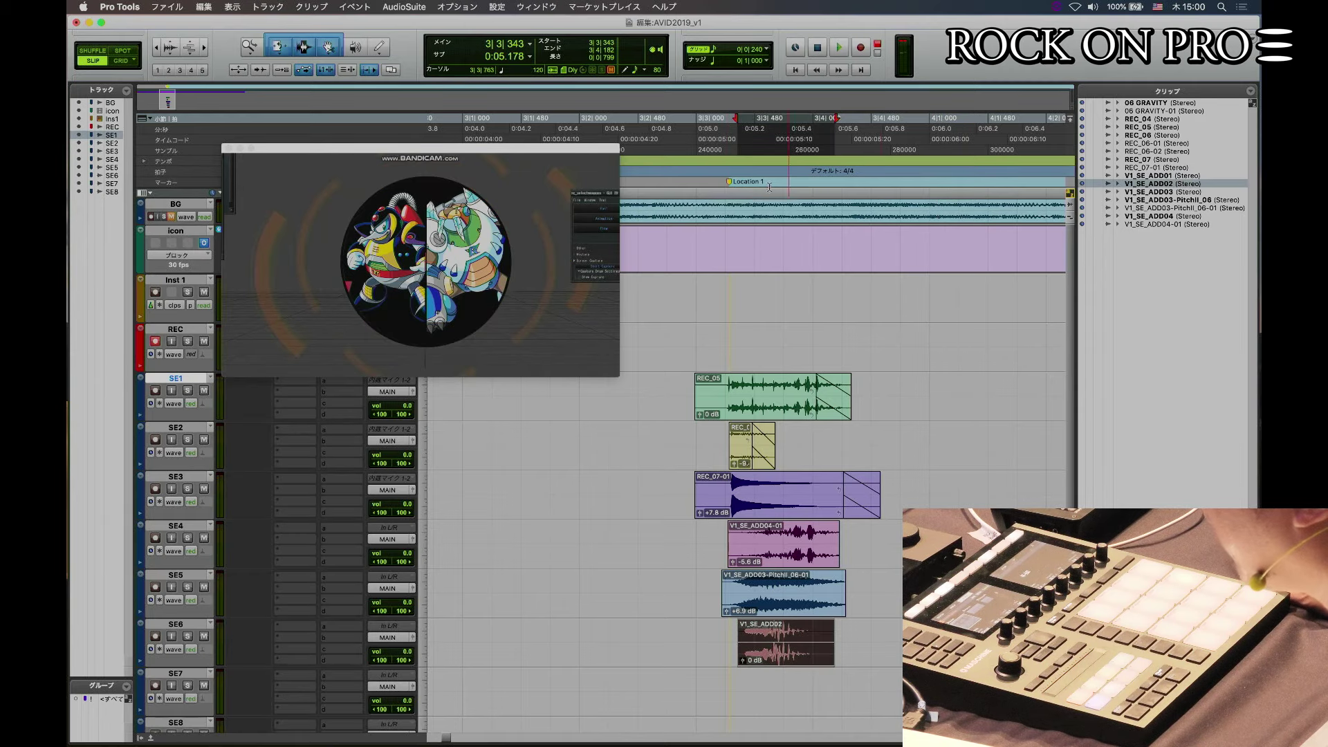
click(702, 149)
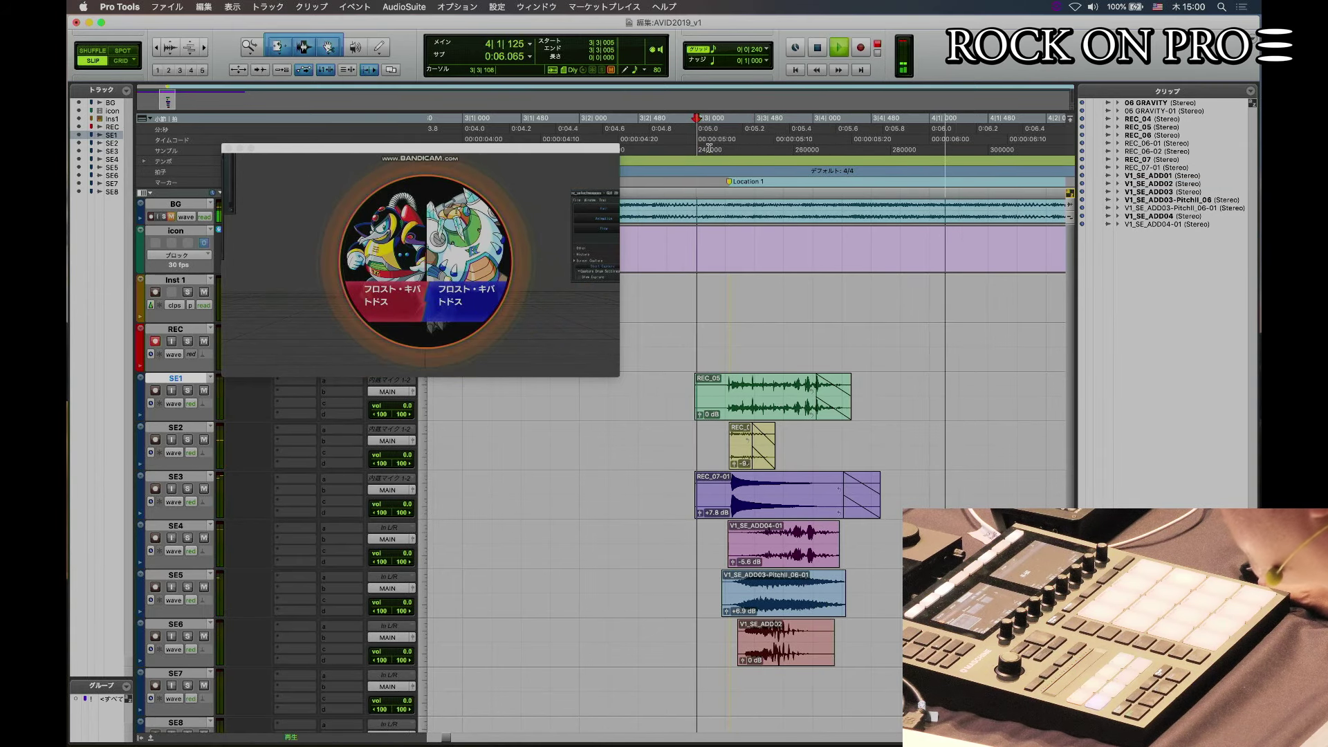
key(space)
key(space)
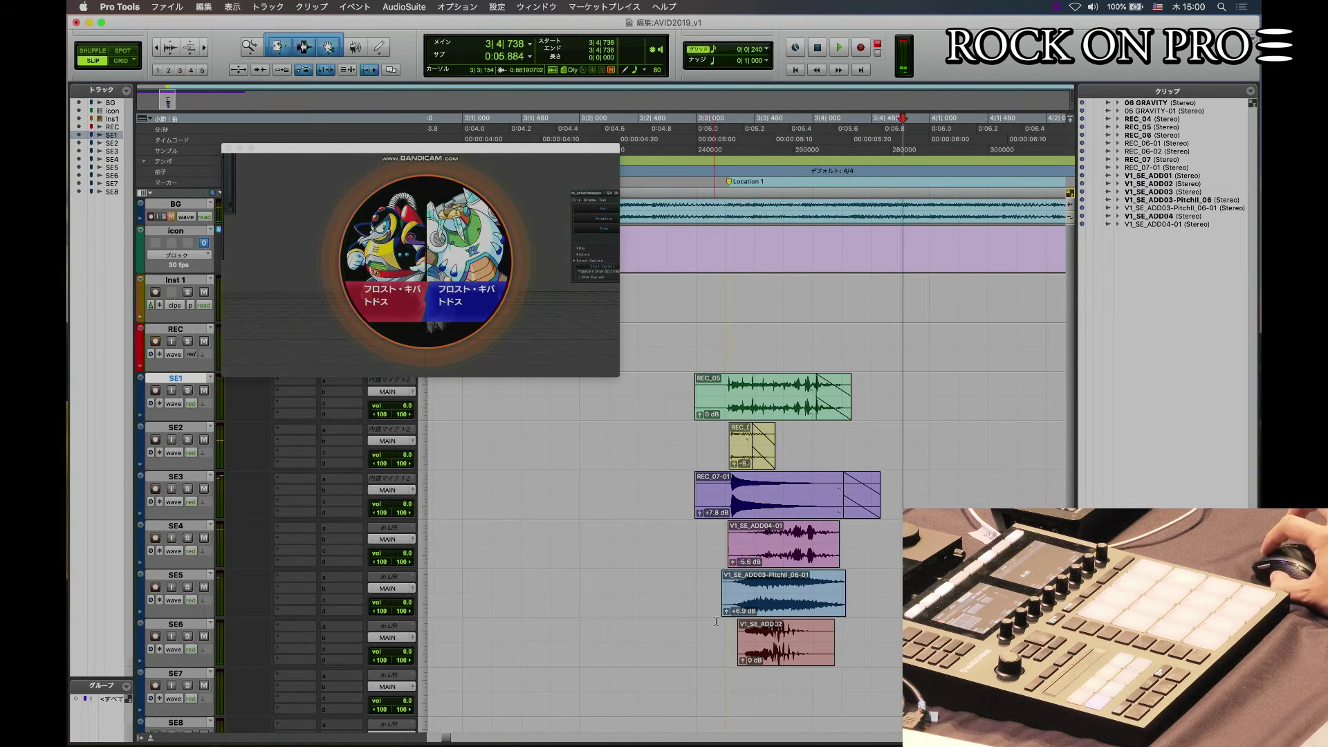
Lower the pitch-shifted SE5 clip's gain to +2.6 dB and audition all layers from just before the Location 1 marker.
drag(727, 611, 727, 618)
click(715, 161)
key(space)
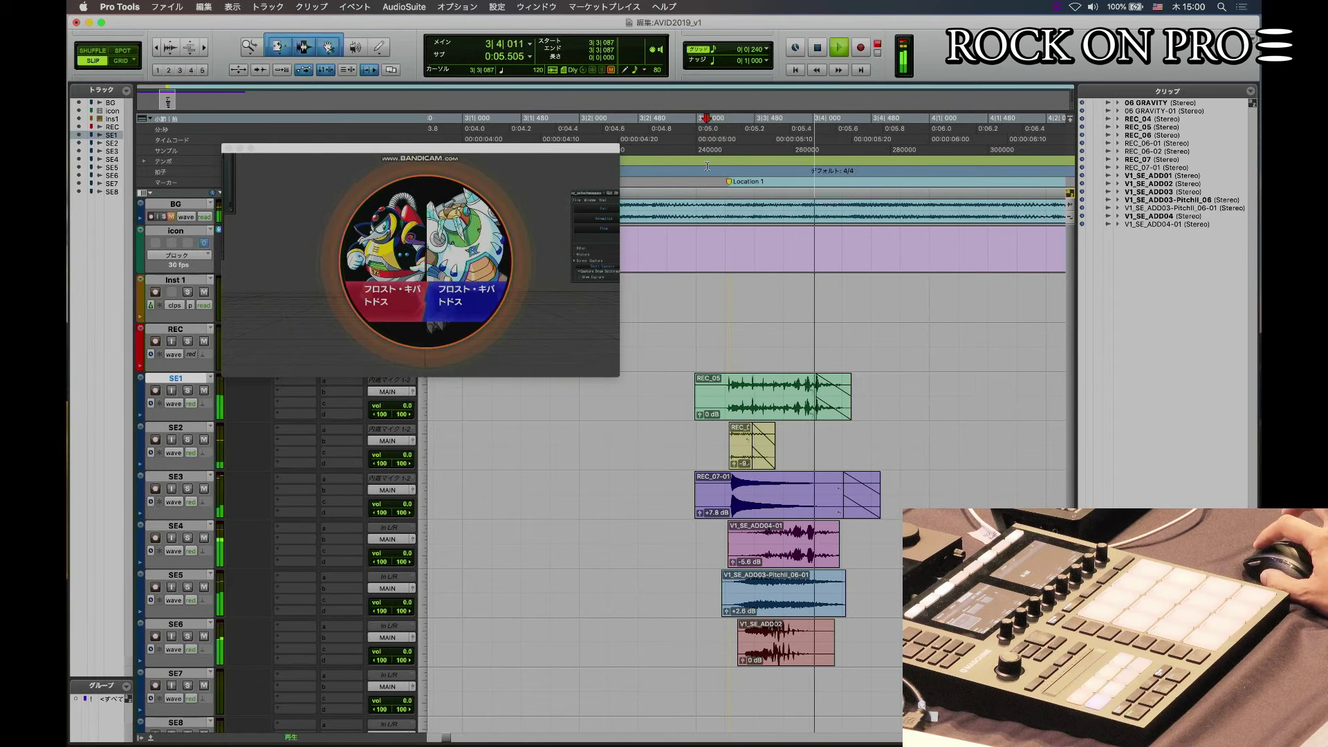
key(space)
key(space)
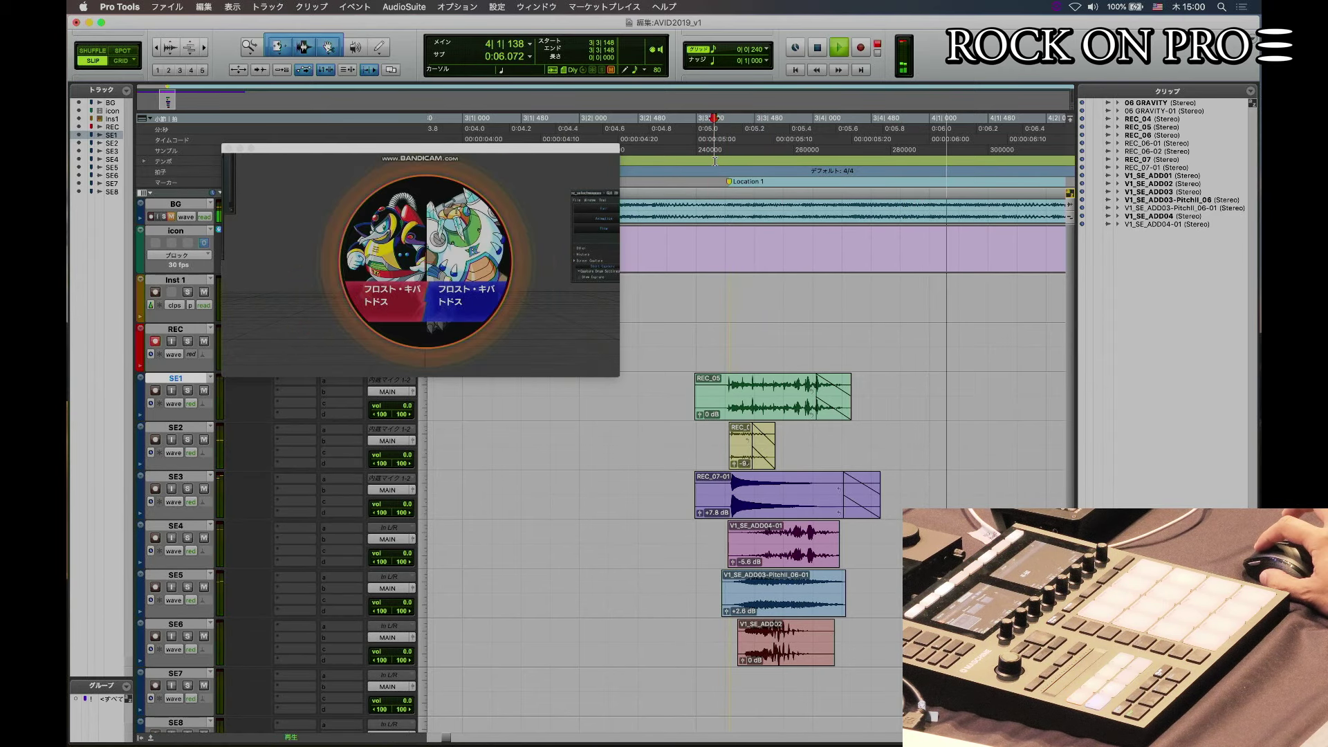
key(space)
key(space)
Move the video window down over the SE tracks to uncover the rulers and BG track, and play the session from its start.
drag(605, 152, 791, 327)
key(space)
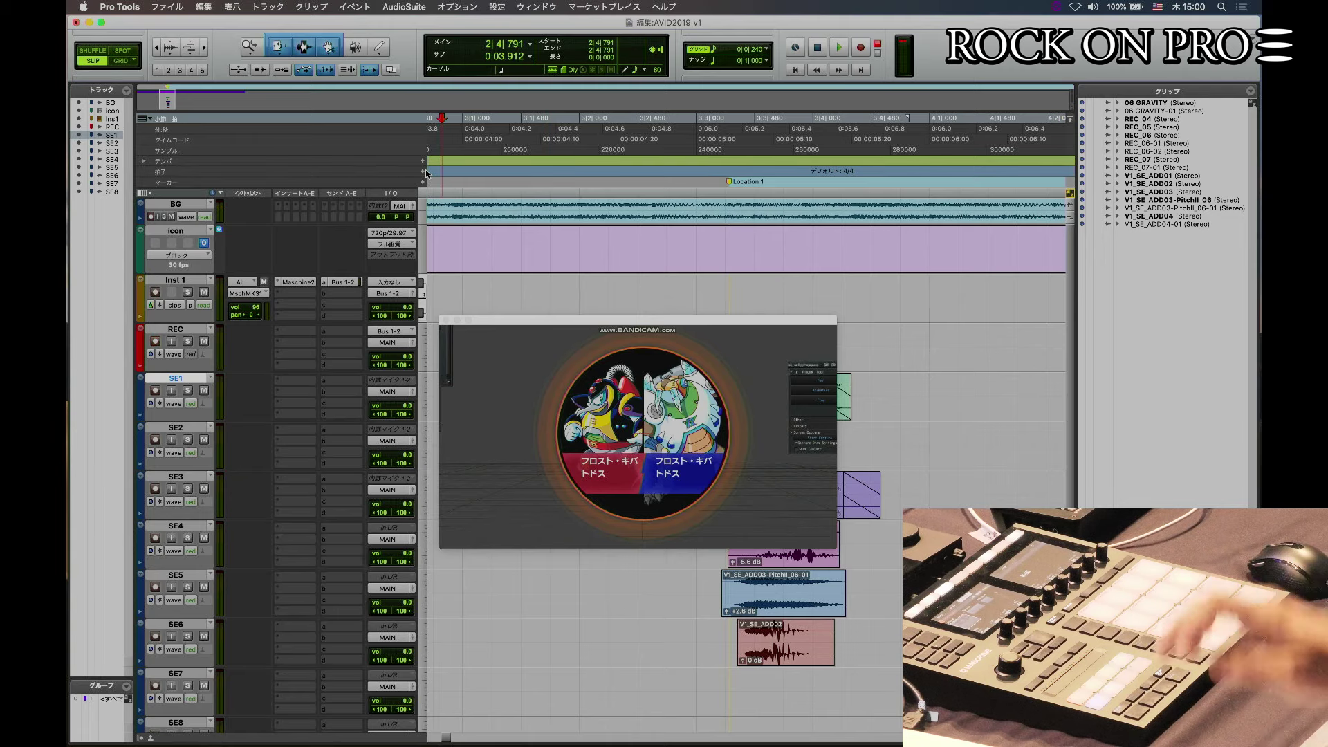
key(Return)
key(space)
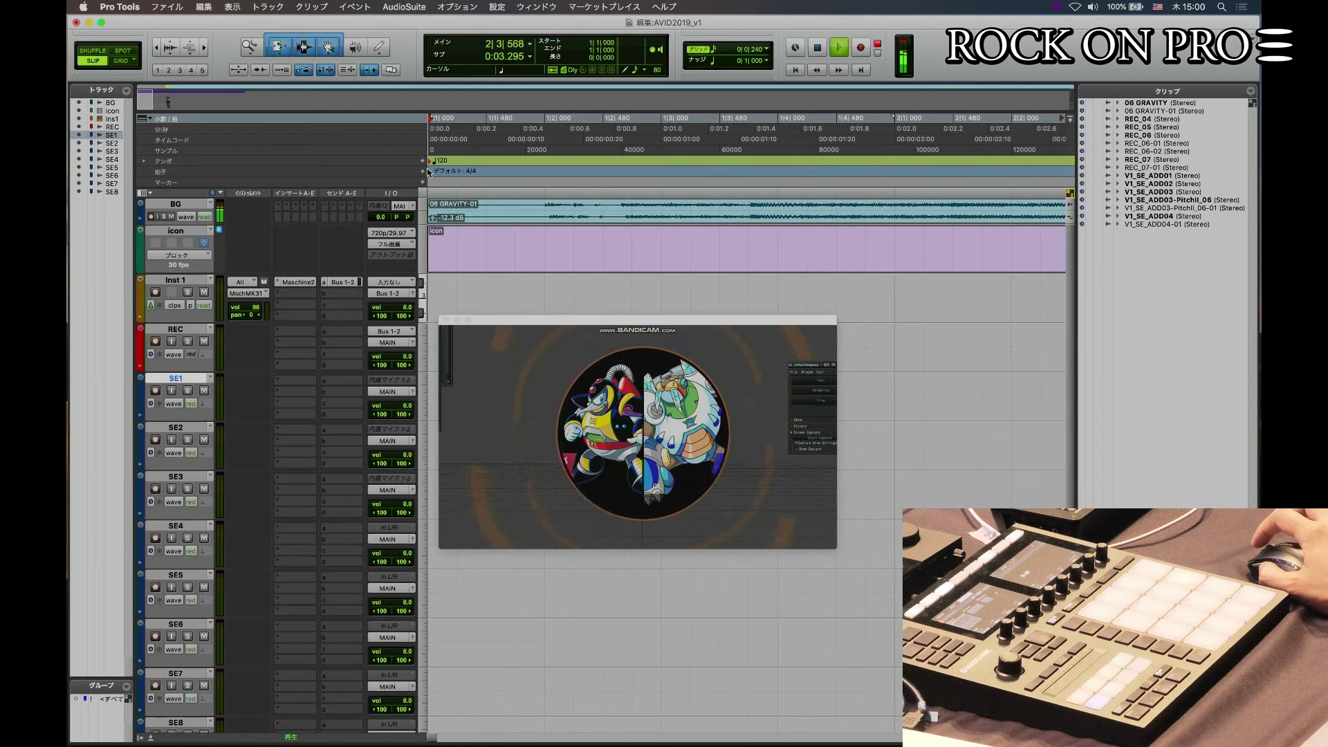
Play the layered effects with the BG music from 3|1|737, and again from a point before bar 2.
key(super+bracketleft)
key(super+bracketleft)
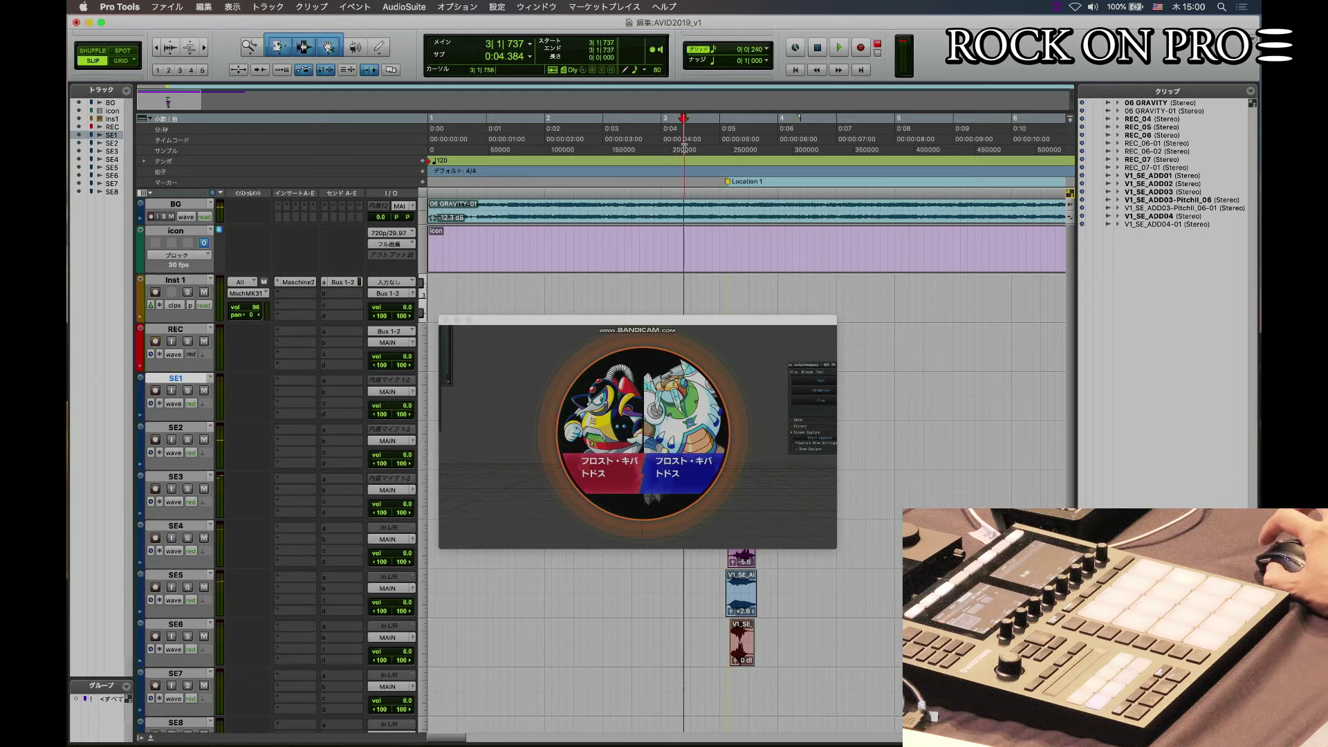
key(space)
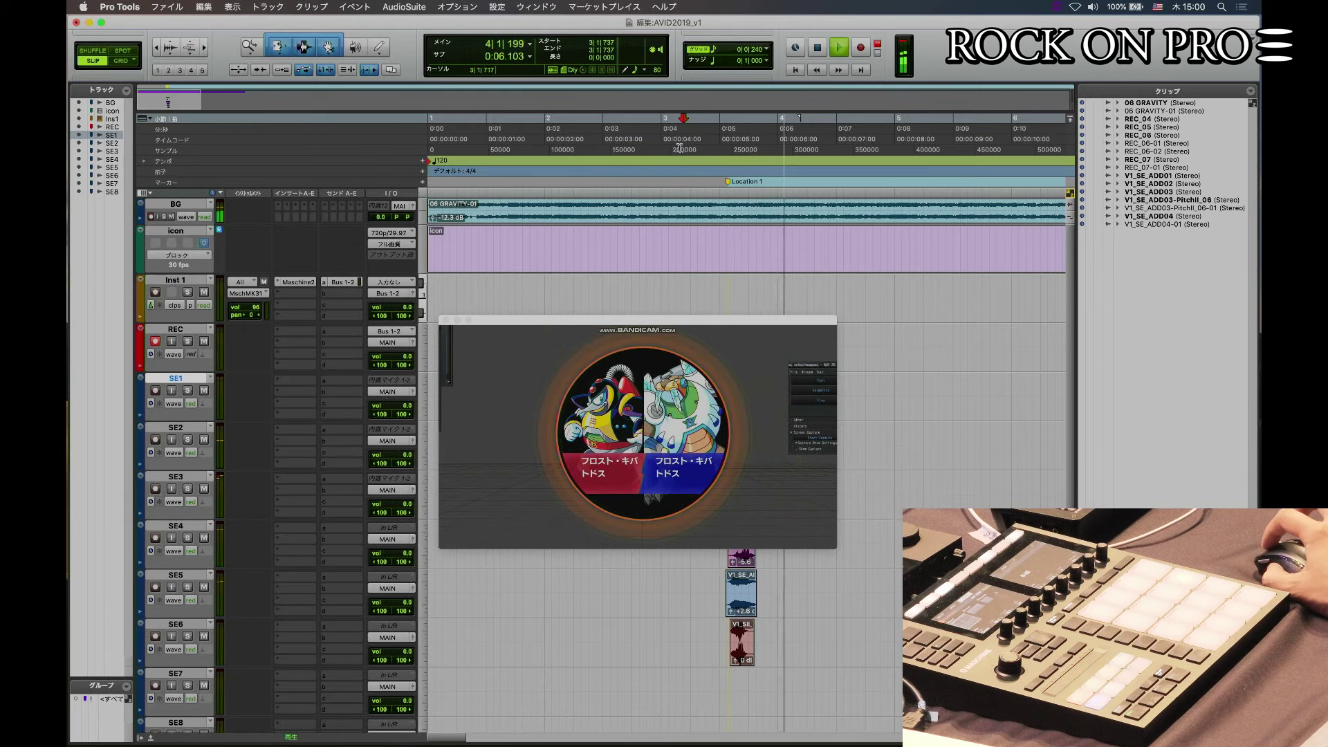
click(503, 130)
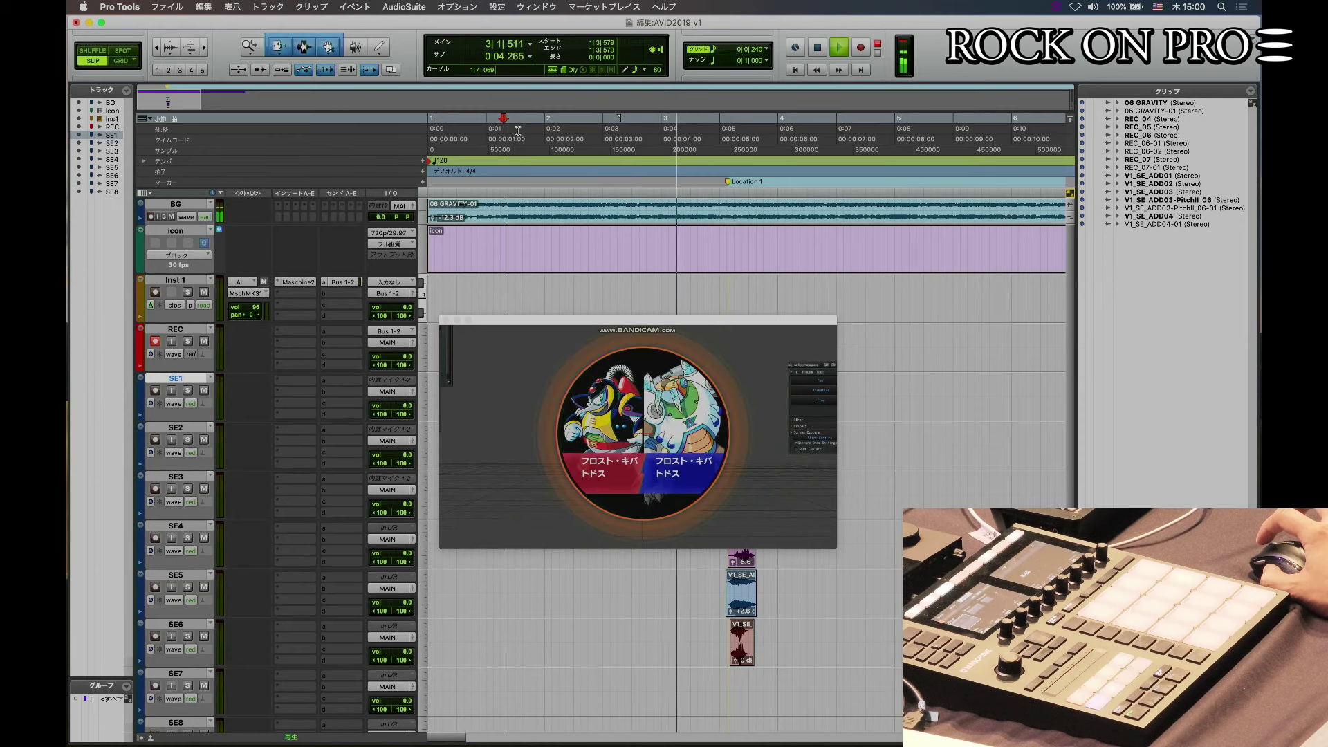
key(space)
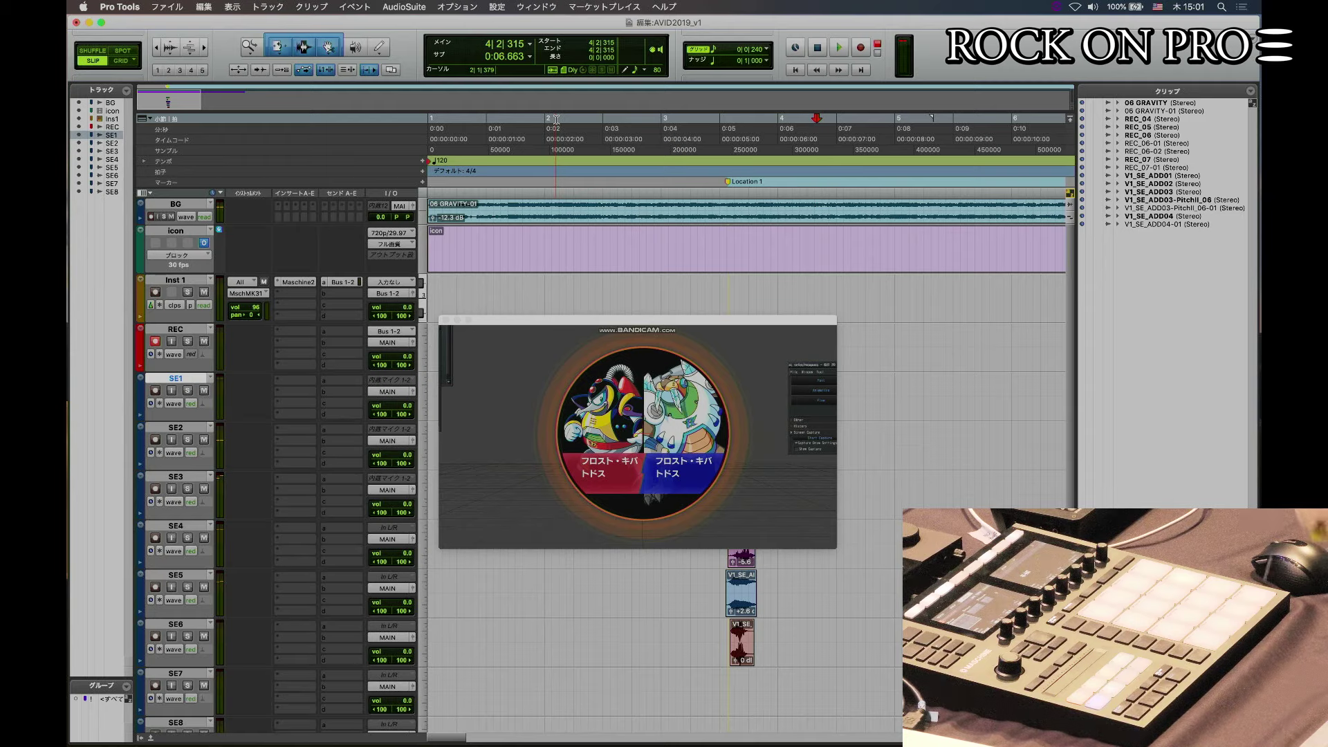